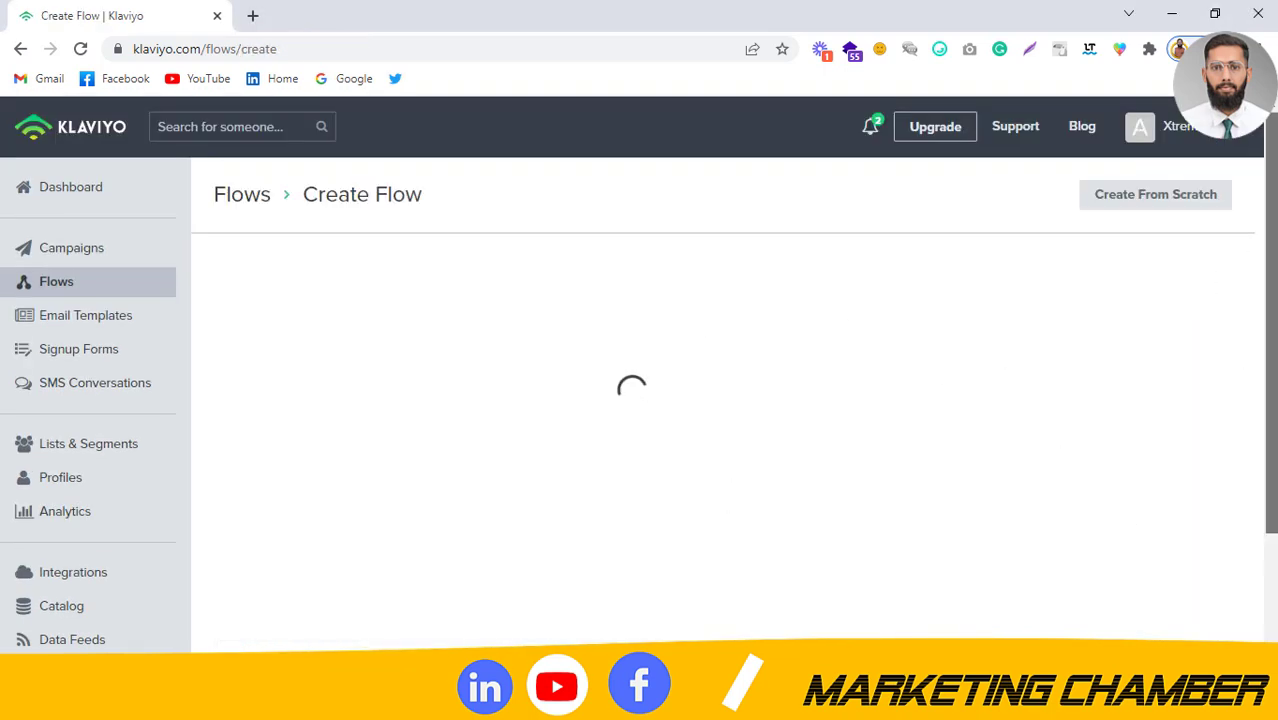
# Search the flow template library for 'welcome' to list Welcome Series templates
pyautogui.scroll(-1, 1245, 263)
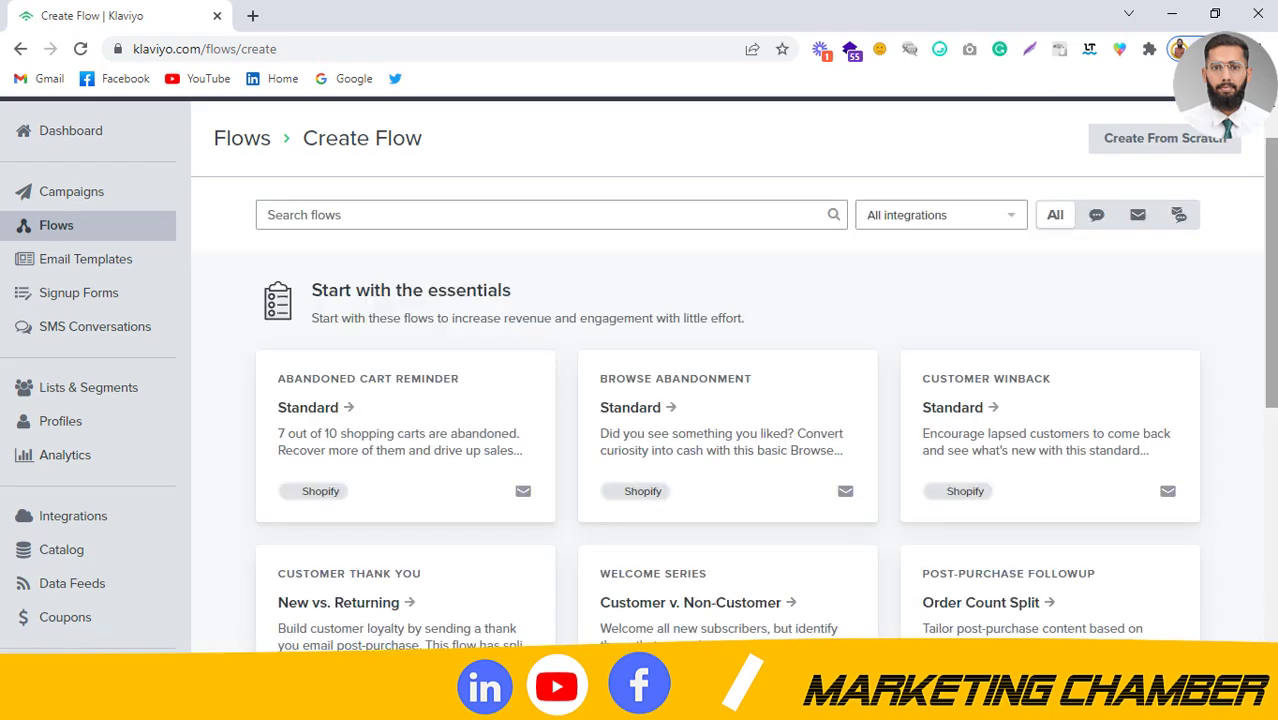
pyautogui.click(354, 214)
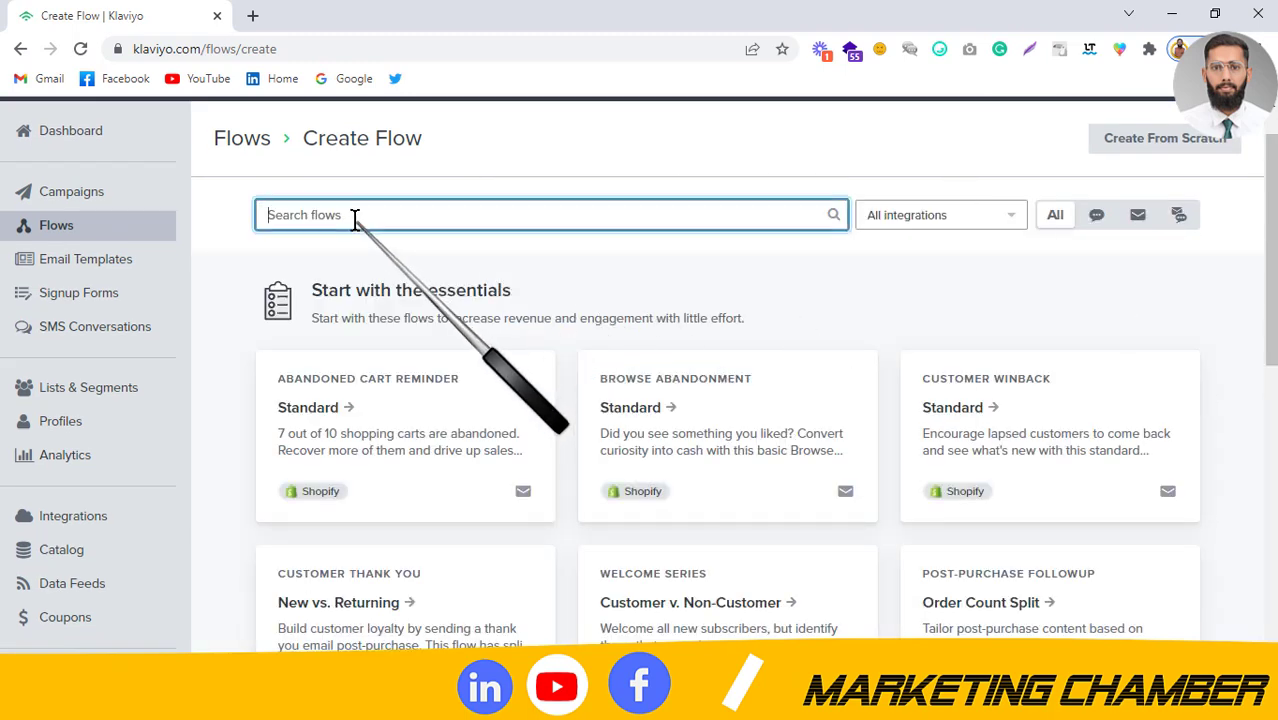
pyautogui.write('welcome')
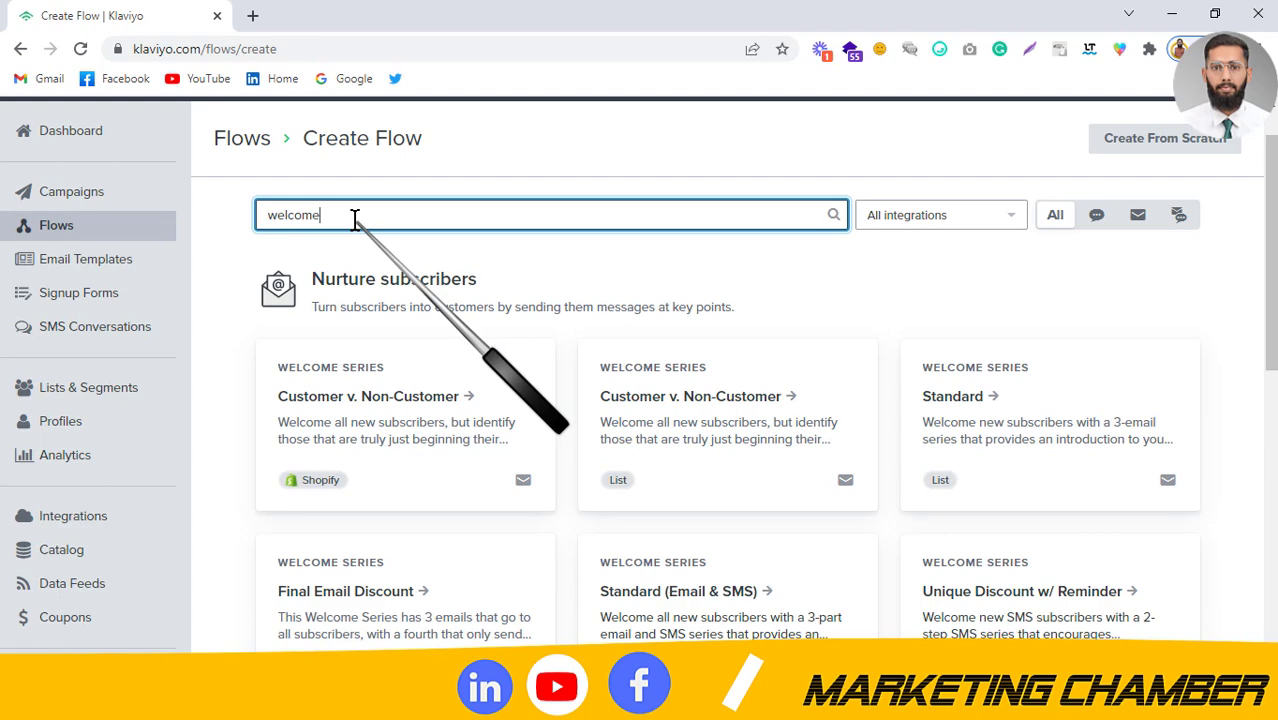
# Create a flow from the Customer v. Non-Customer Welcome Series template, triggered by the Newsletter list
pyautogui.click(395, 380)
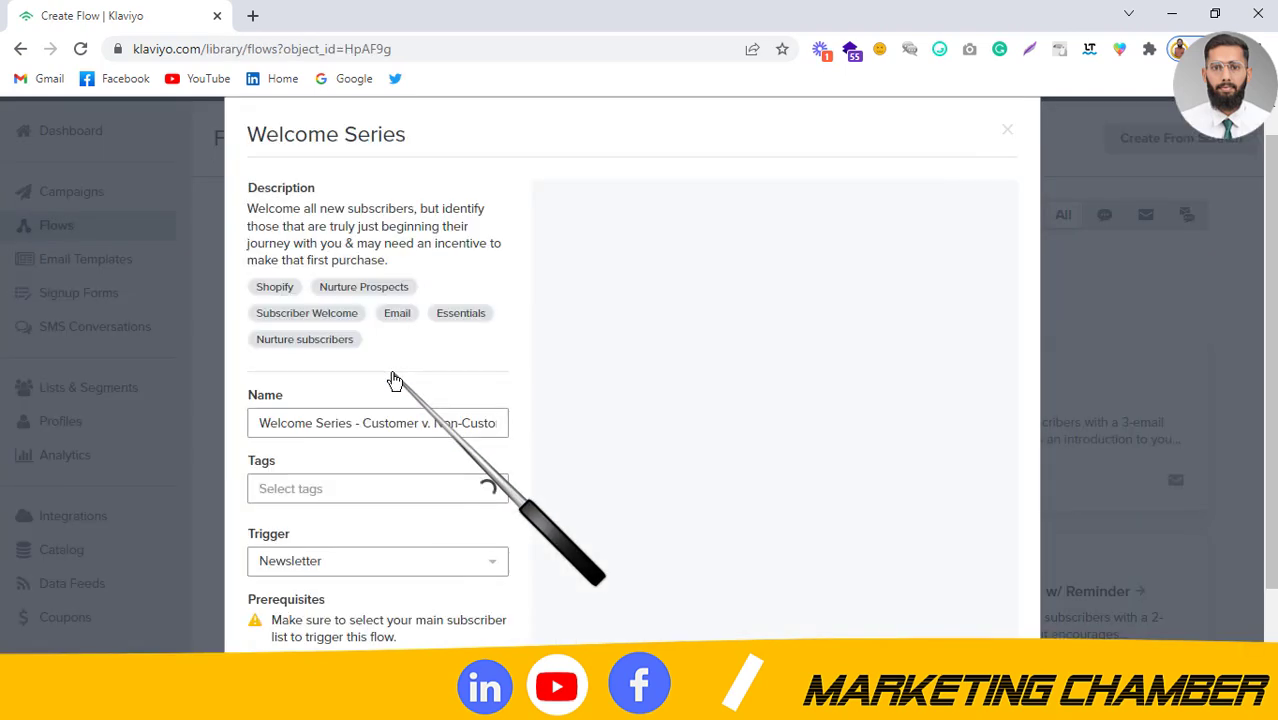
pyautogui.scroll(-2, 843, 310)
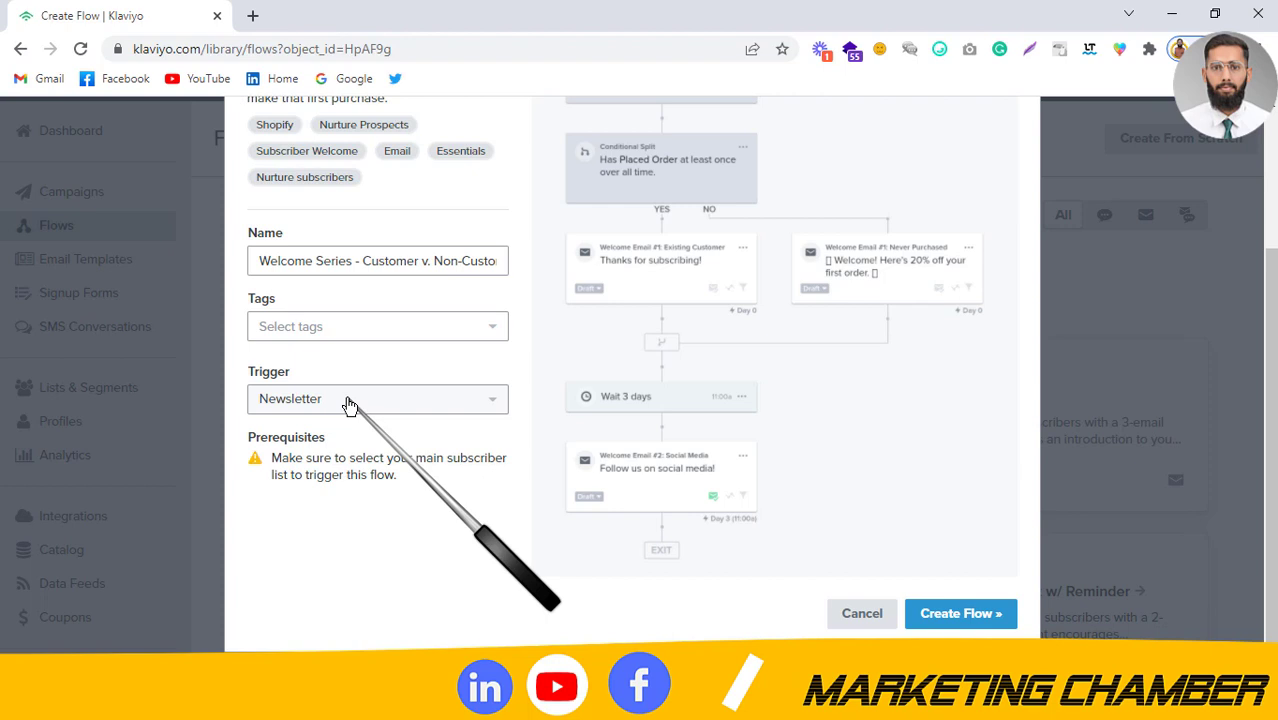
pyautogui.click(306, 402)
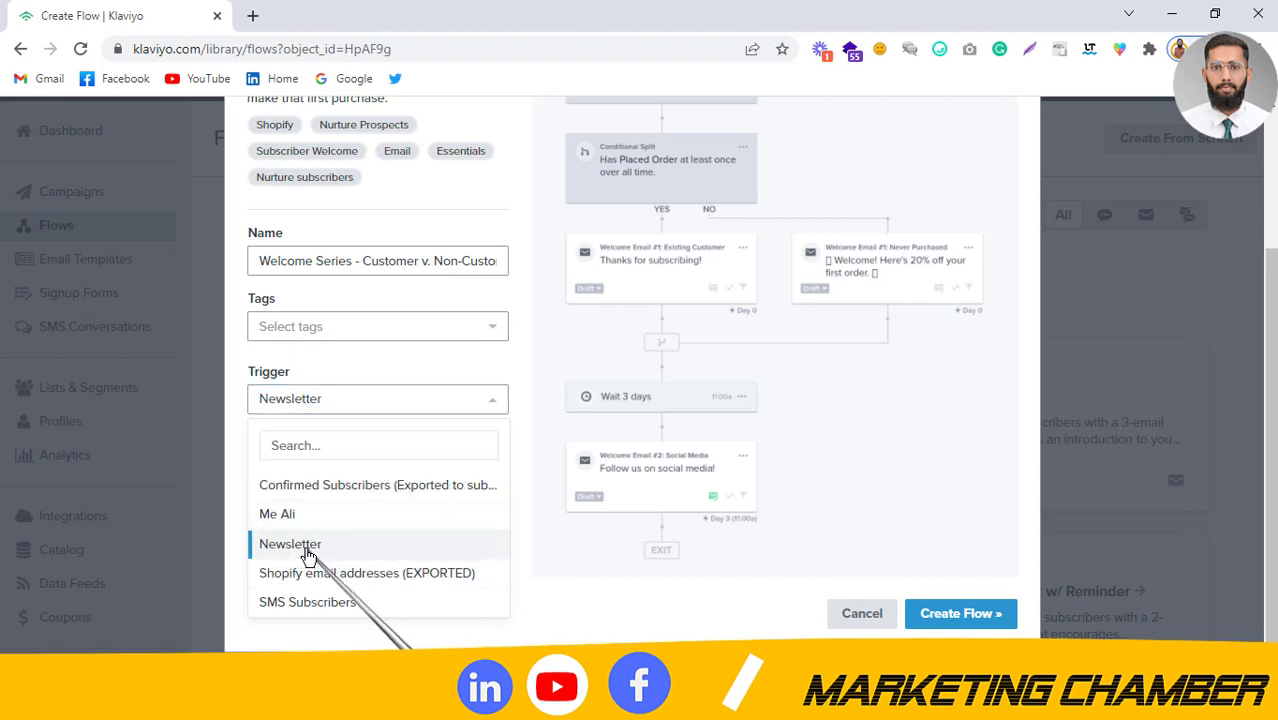
pyautogui.click(334, 546)
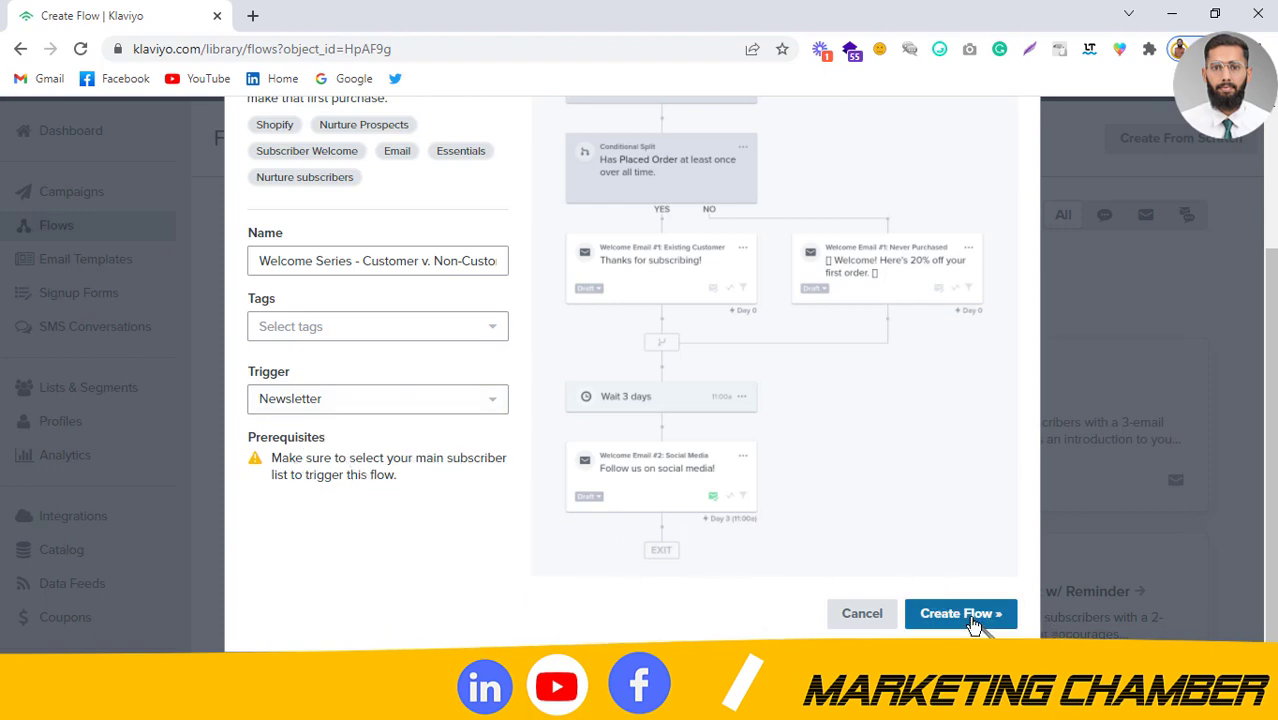
pyautogui.click(972, 620)
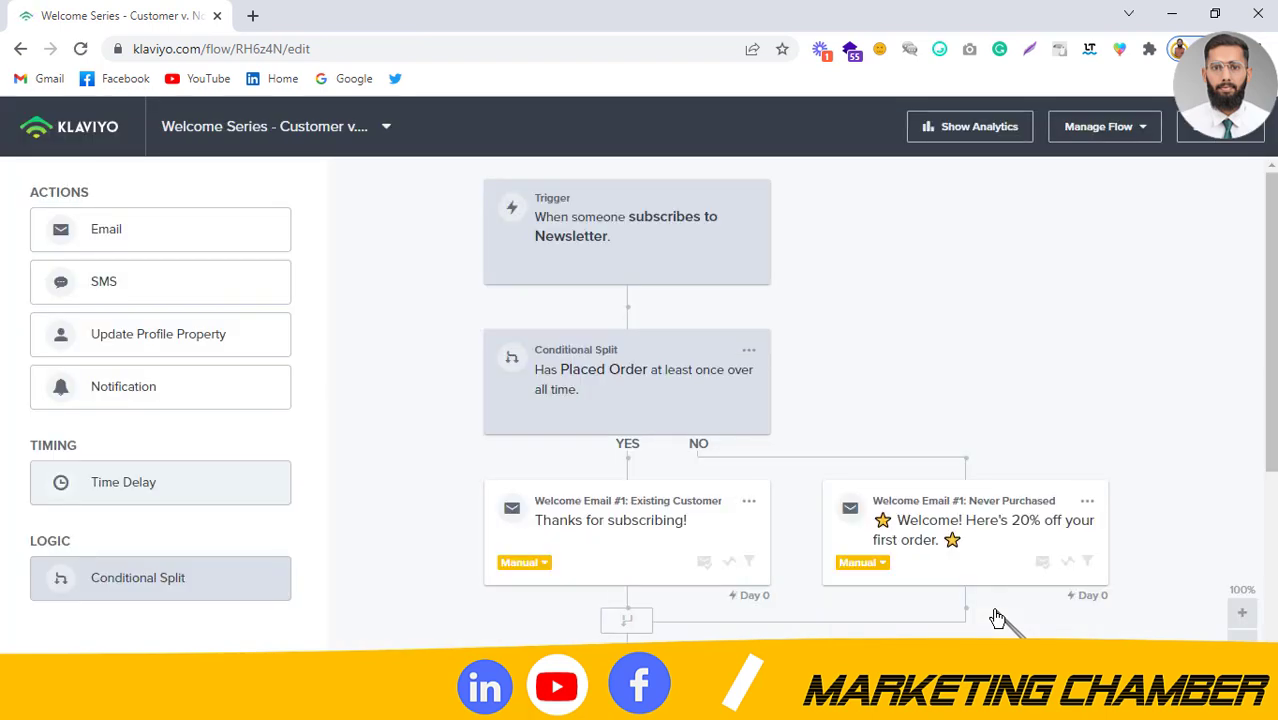
# Delete the Welcome Email #2 step from the flow
pyautogui.scroll(-2, 997, 617)
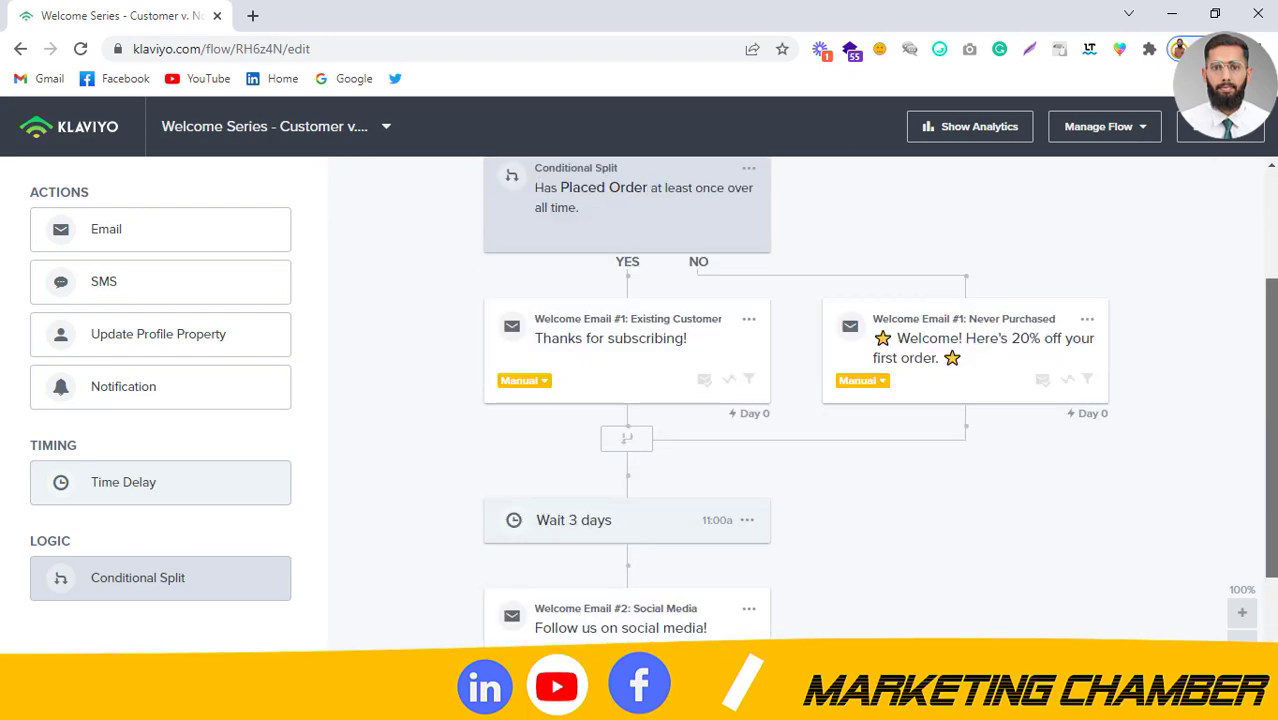
pyautogui.scroll(-1, 795, 400)
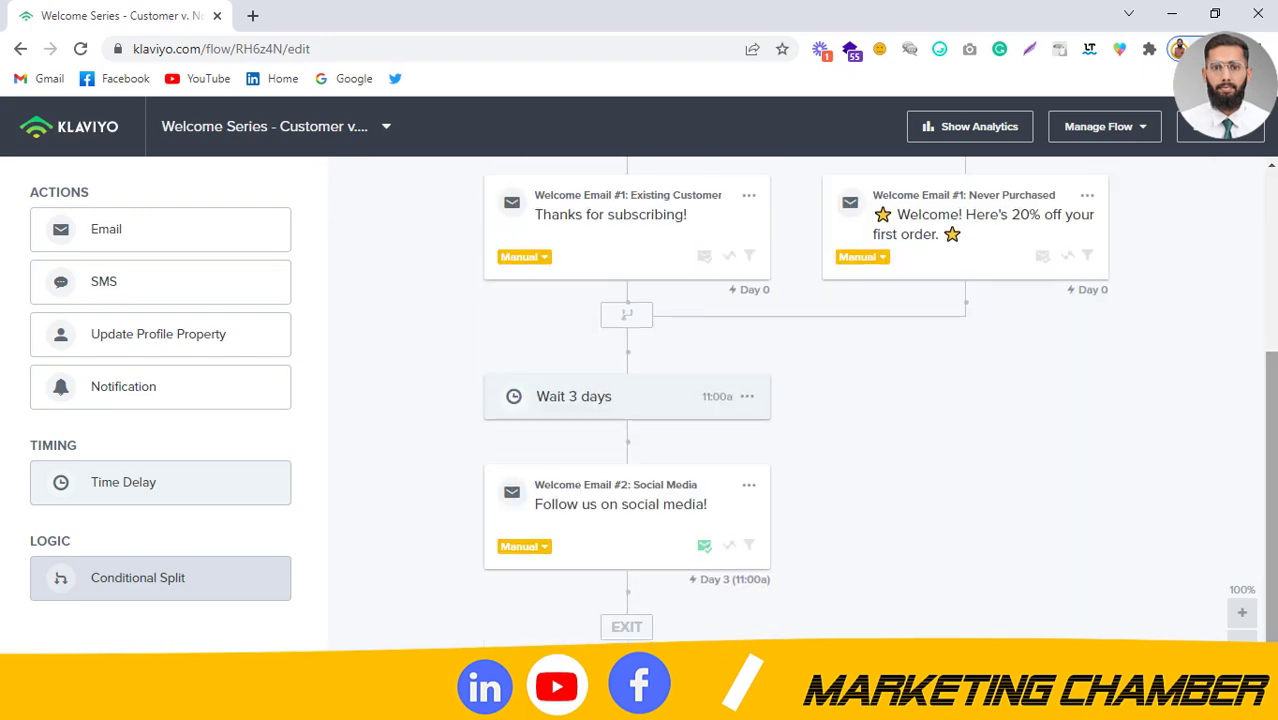
pyautogui.click(749, 486)
pyautogui.click(777, 576)
pyautogui.click(872, 322)
# Delete the conditional split along with both of its paths
pyautogui.scroll(1, 865, 352)
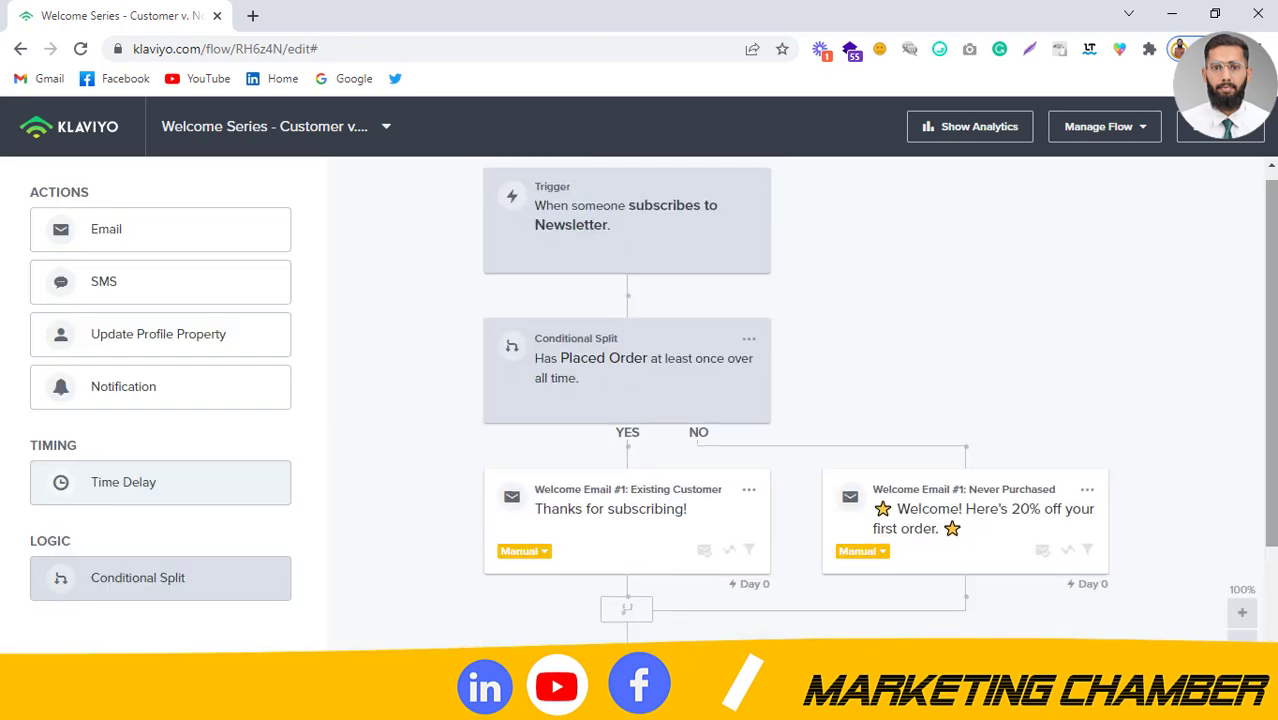
pyautogui.click(750, 342)
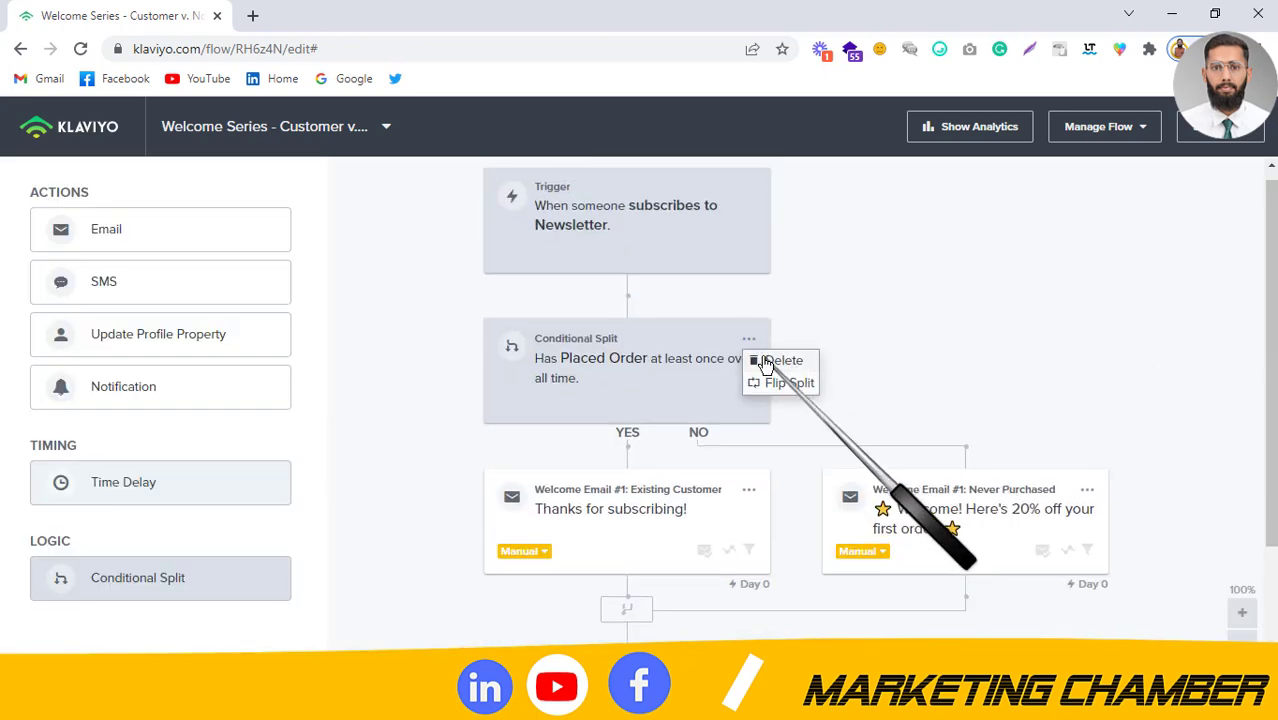
pyautogui.click(766, 362)
pyautogui.click(860, 370)
pyautogui.click(890, 470)
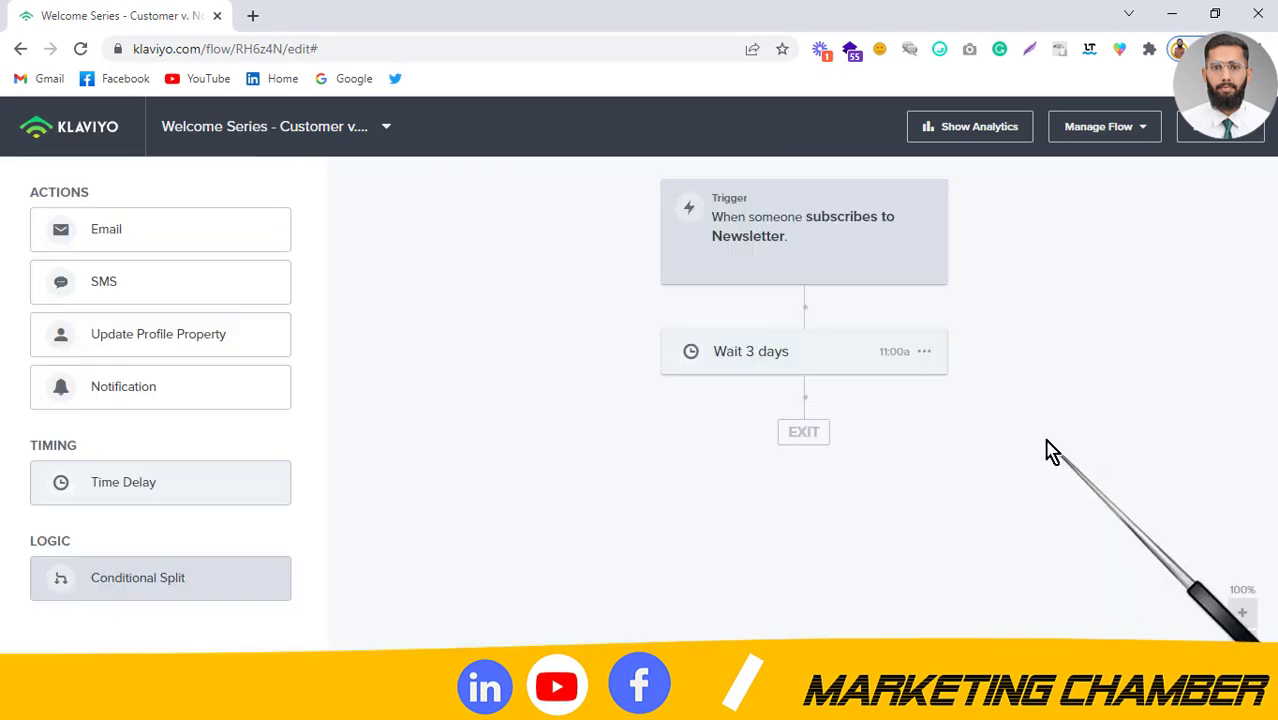
# Delete the 3-day wait delay, leaving only the Newsletter trigger and Exit
pyautogui.click(925, 355)
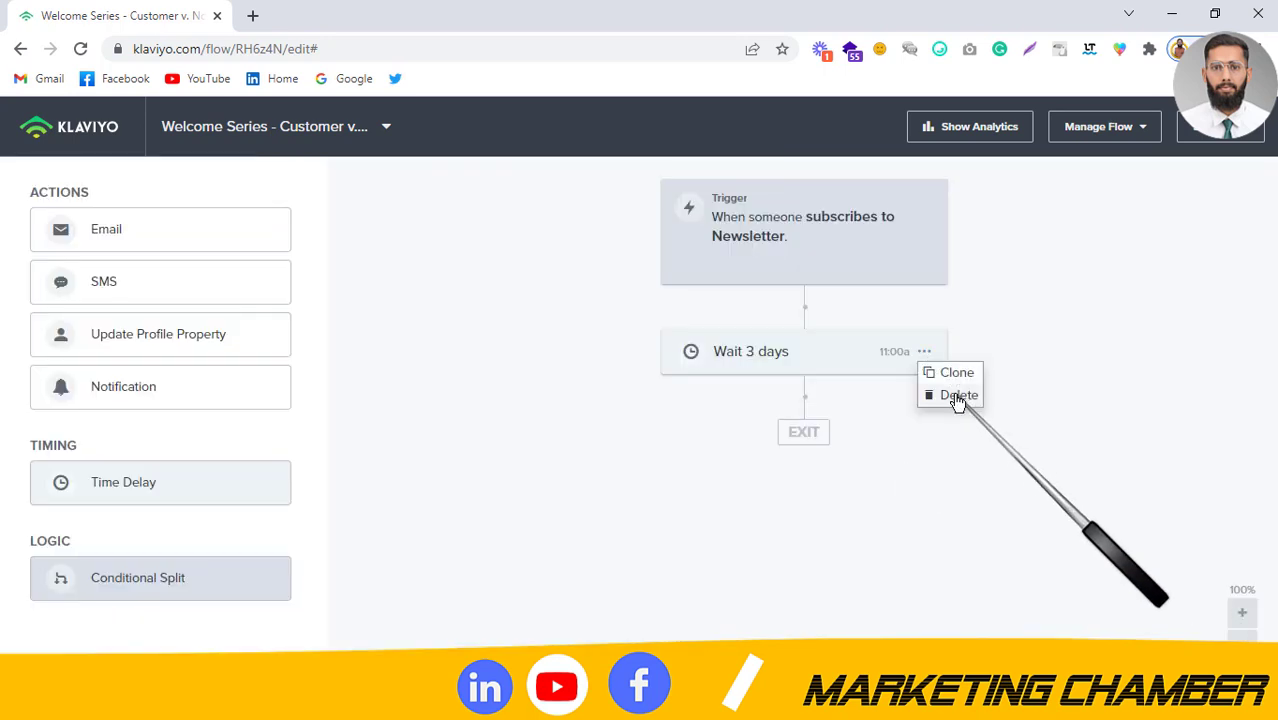
pyautogui.click(955, 398)
pyautogui.click(870, 345)
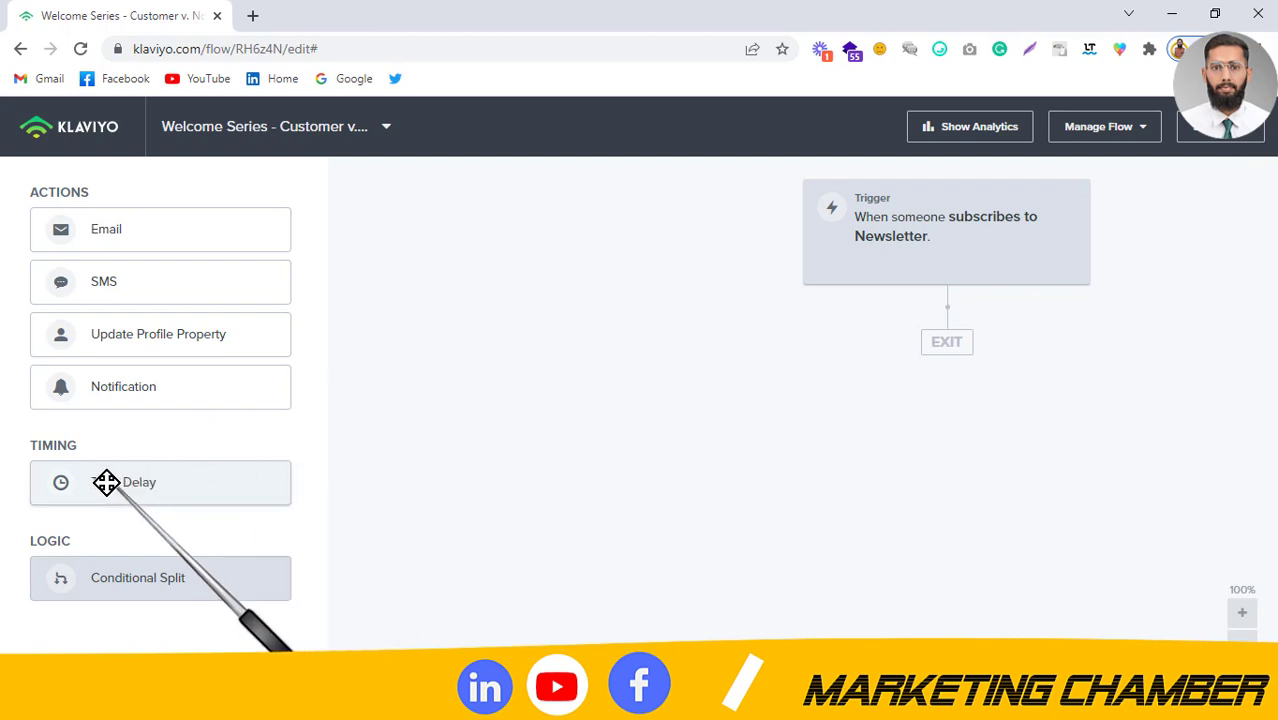
# Drag an Email action onto the canvas between the Newsletter trigger and Exit
pyautogui.moveTo(104, 483)
pyautogui.mouseDown()
pyautogui.moveTo(850, 345)
pyautogui.moveTo(46, 437)
pyautogui.moveTo(88, 476)
pyautogui.mouseUp()
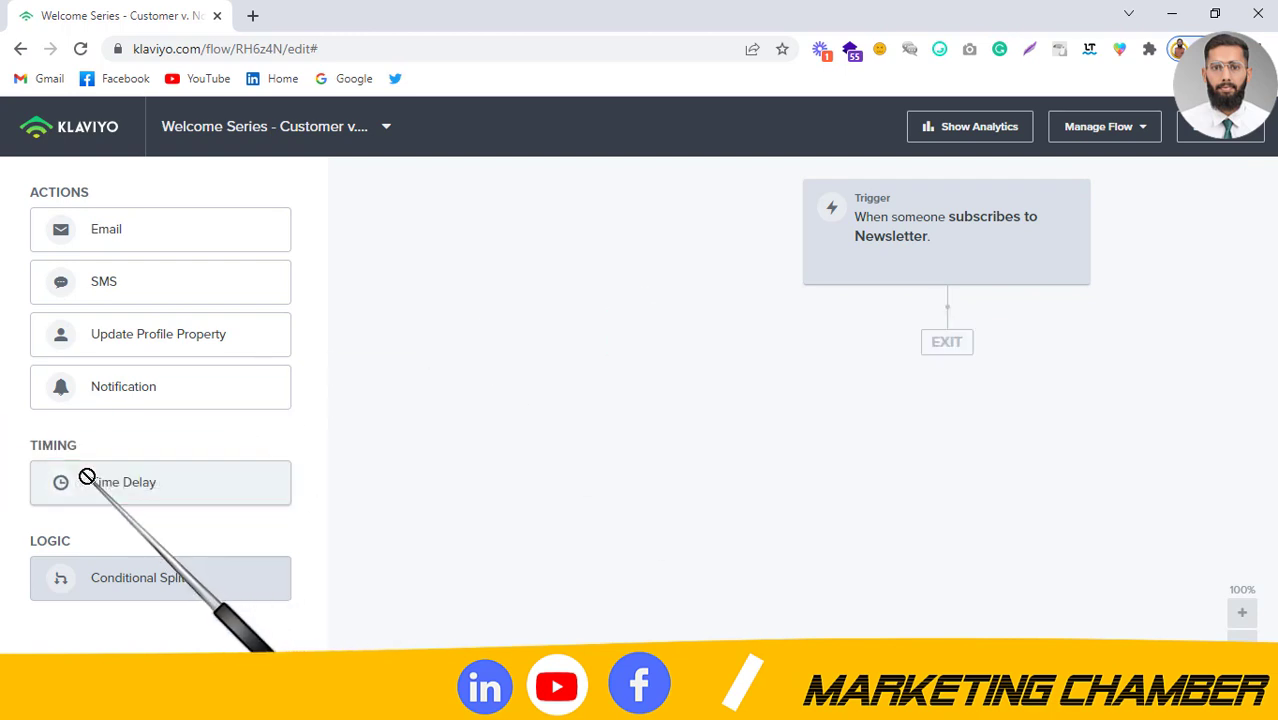
pyautogui.moveTo(88, 240); pyautogui.dragTo(876, 367)
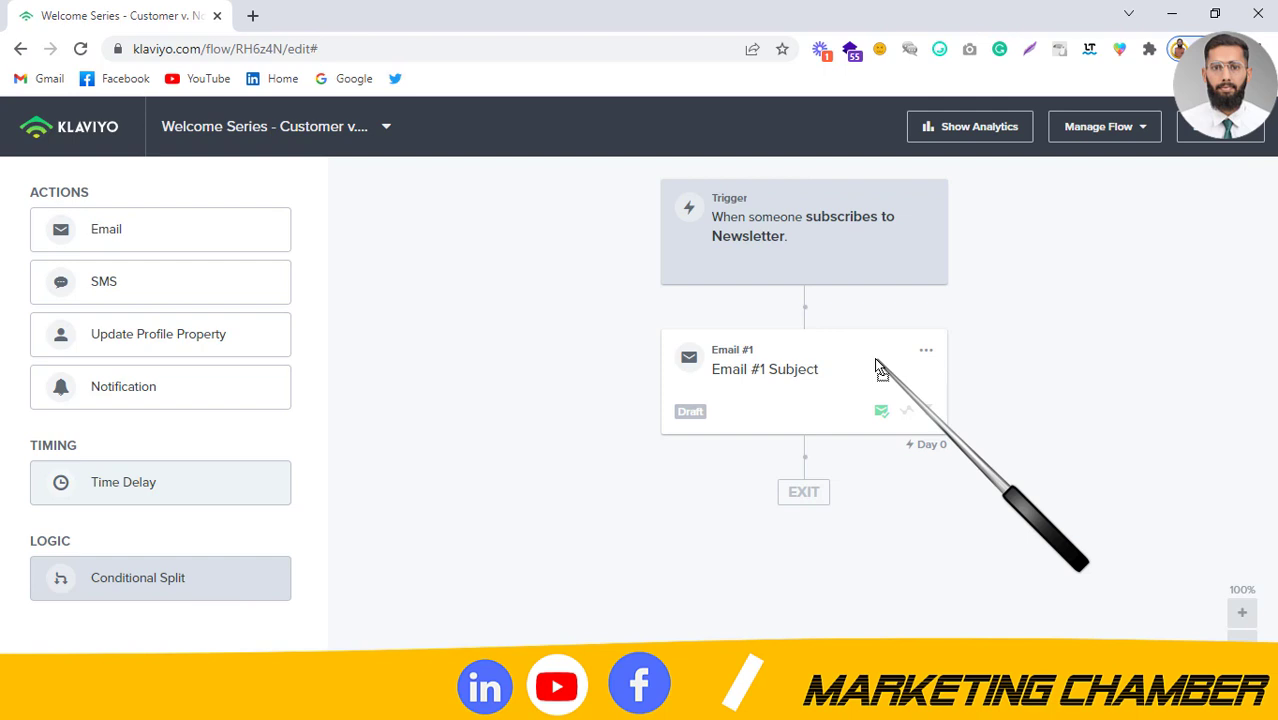
# Rename the Email #1 step to 'Welcome Flow Email 1 | Brand Story + Discount'
pyautogui.click(750, 369)
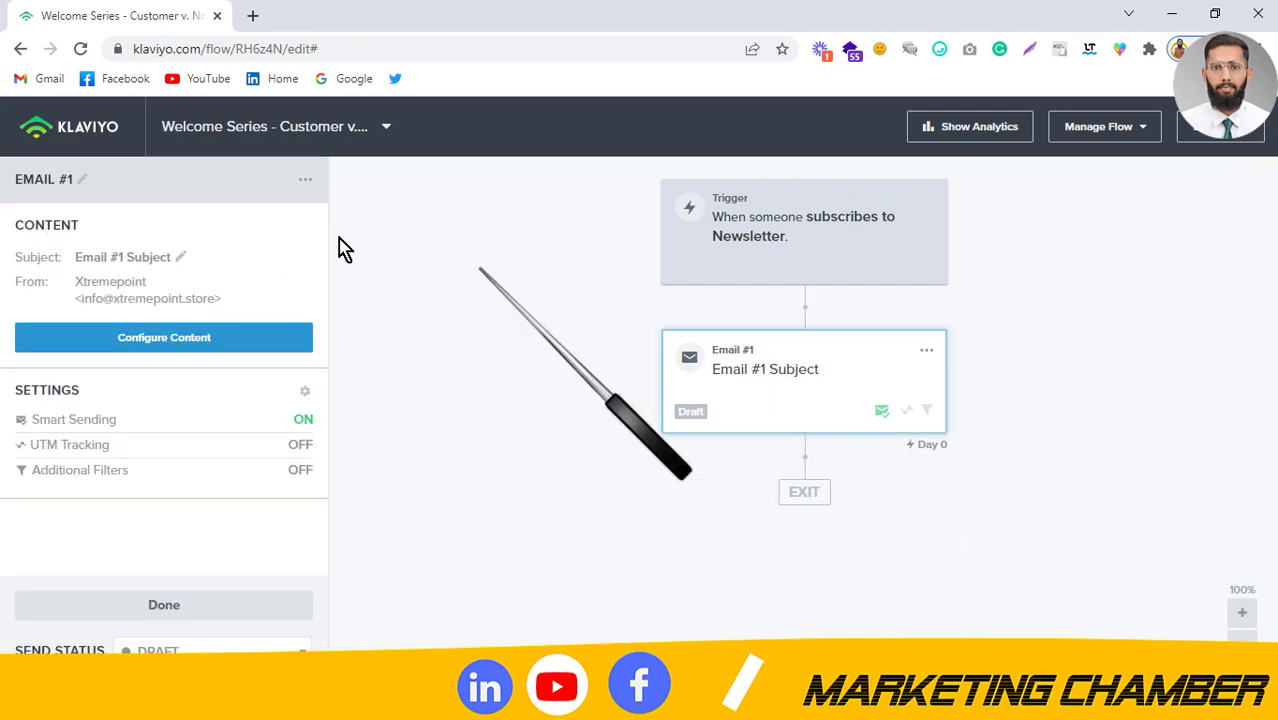
pyautogui.click(83, 187)
pyautogui.hotkey('ctrl', 'a')
pyautogui.press('BackSpace')
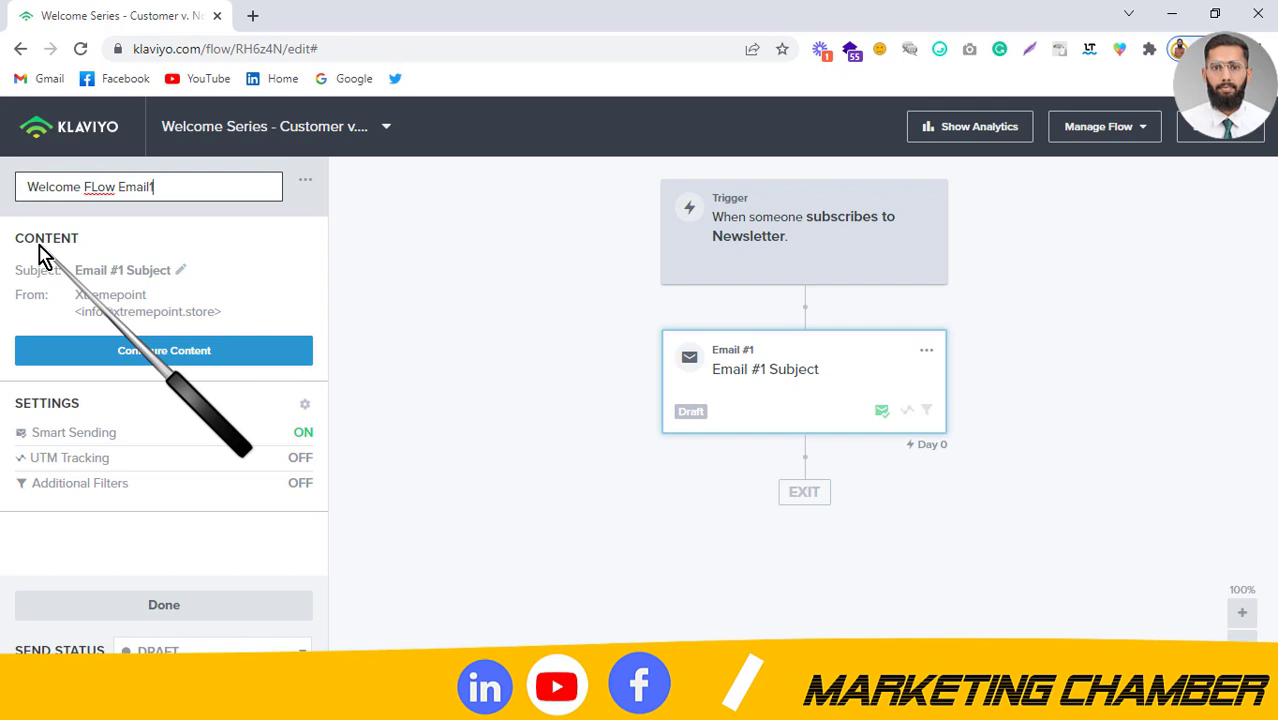
pyautogui.click(97, 188)
pyautogui.press('BackSpace')
pyautogui.write('l')
pyautogui.click(198, 186)
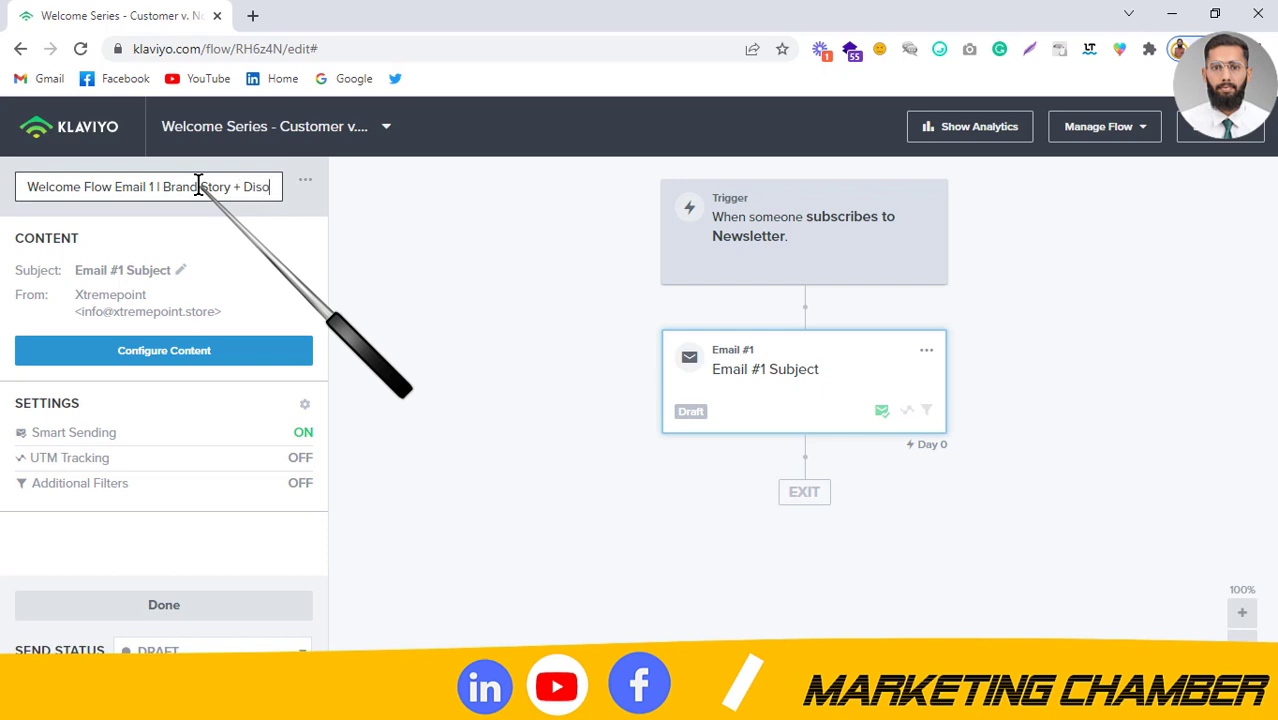
pyautogui.press('BackSpace')
pyautogui.write('count')
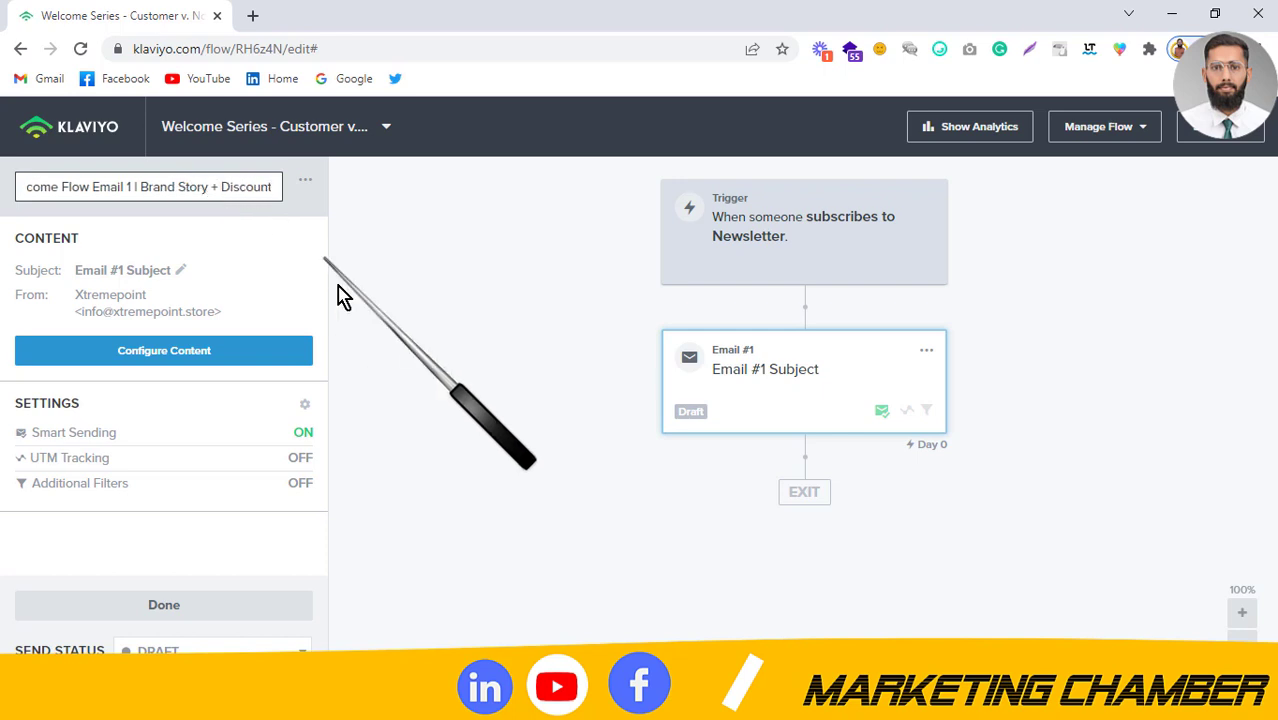
pyautogui.click(134, 600)
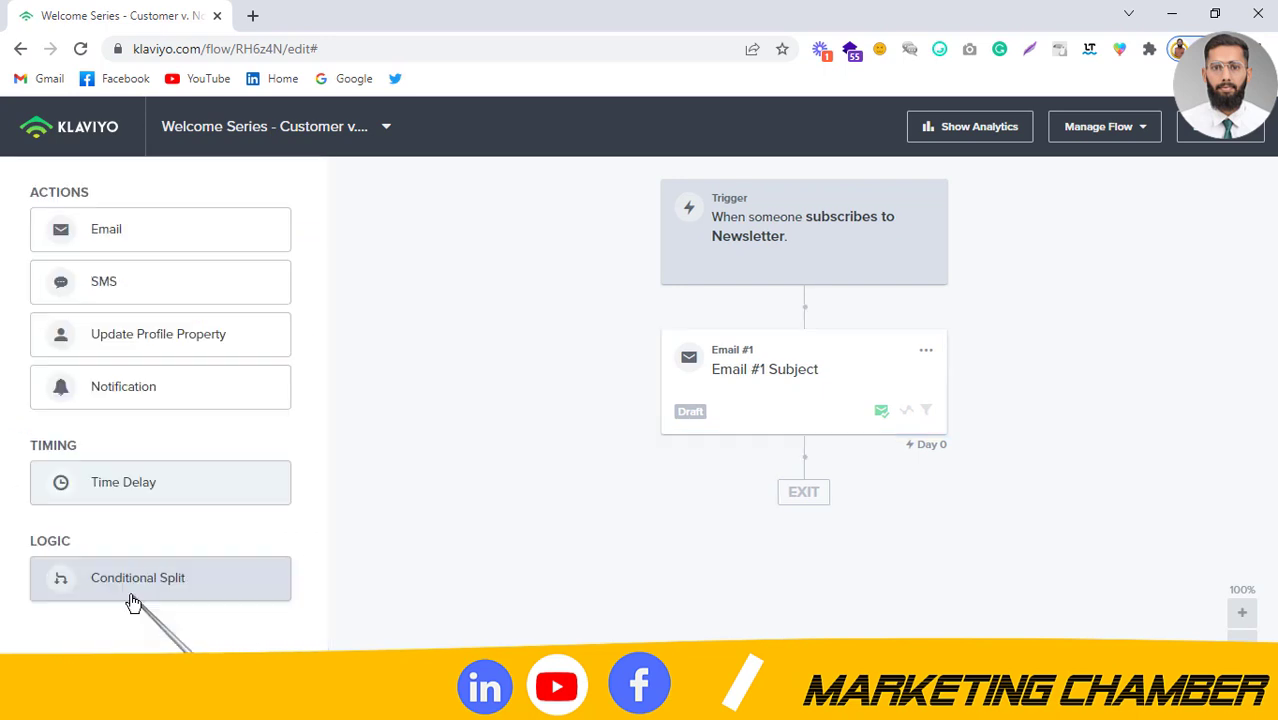
pyautogui.click(769, 395)
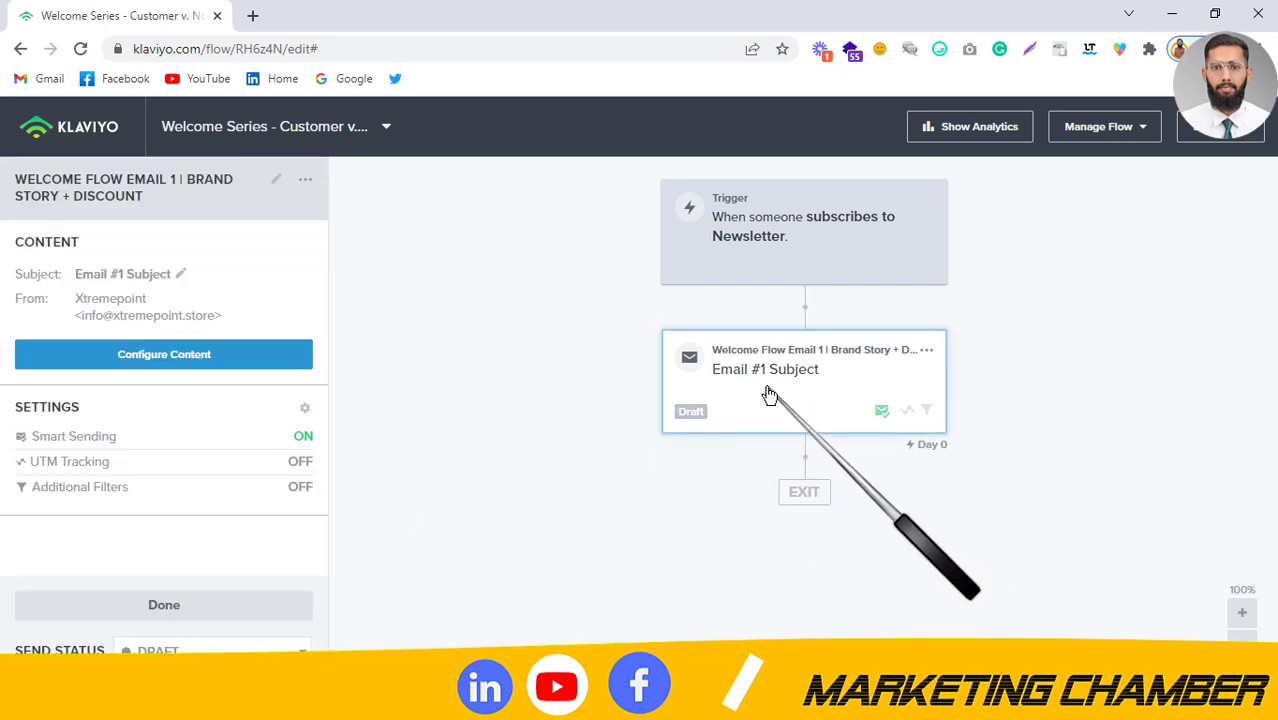
# Set the email subject to 'Welcome to our subscribers family.', correcting the 'susbscribers' typo
pyautogui.click(182, 276)
pyautogui.hotkey('ctrl', 'a')
pyautogui.press('BackSpace')
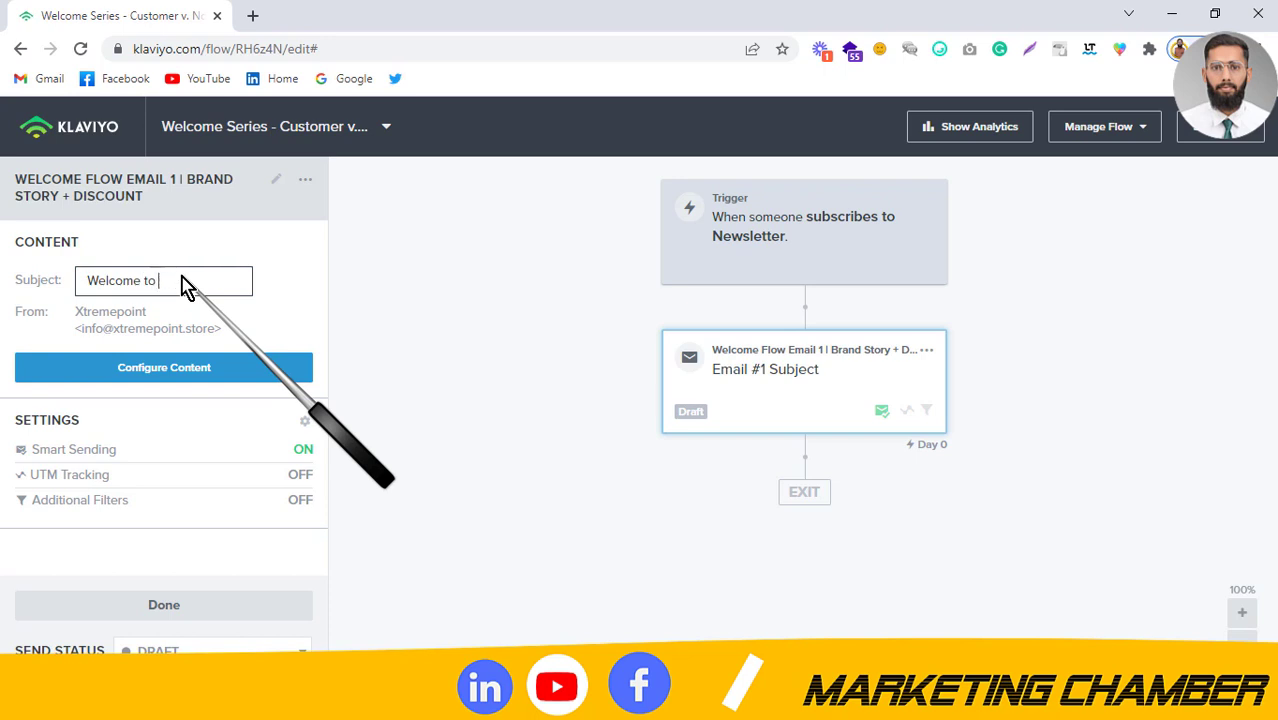
pyautogui.write('Welcome to our susbscribers fam')
pyautogui.write('ily.')
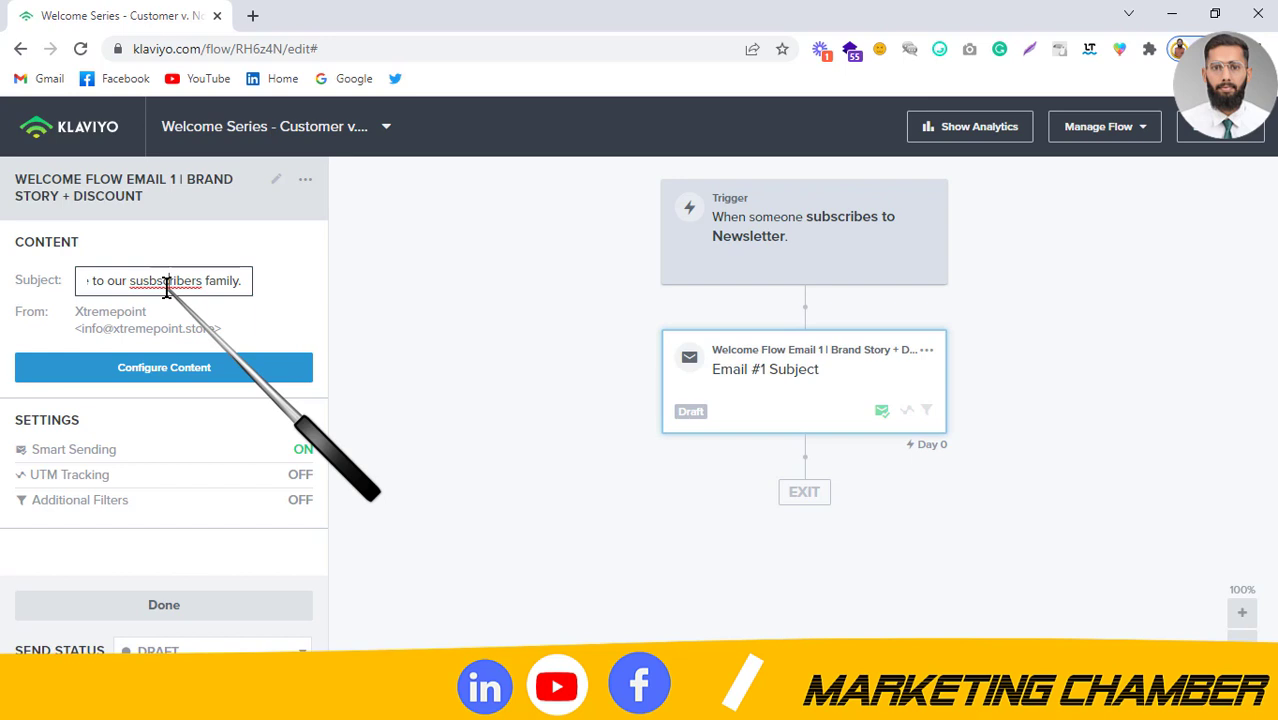
pyautogui.rightClick(166, 285)
pyautogui.click(230, 300)
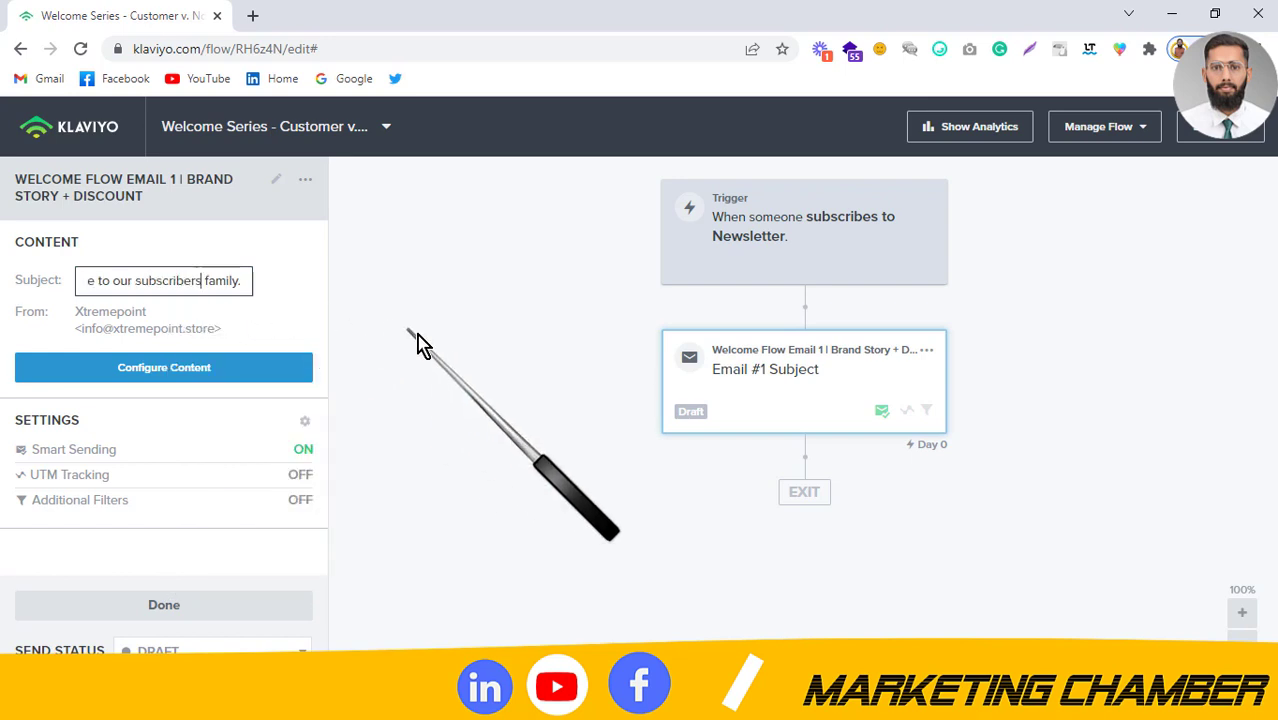
pyautogui.click(212, 370)
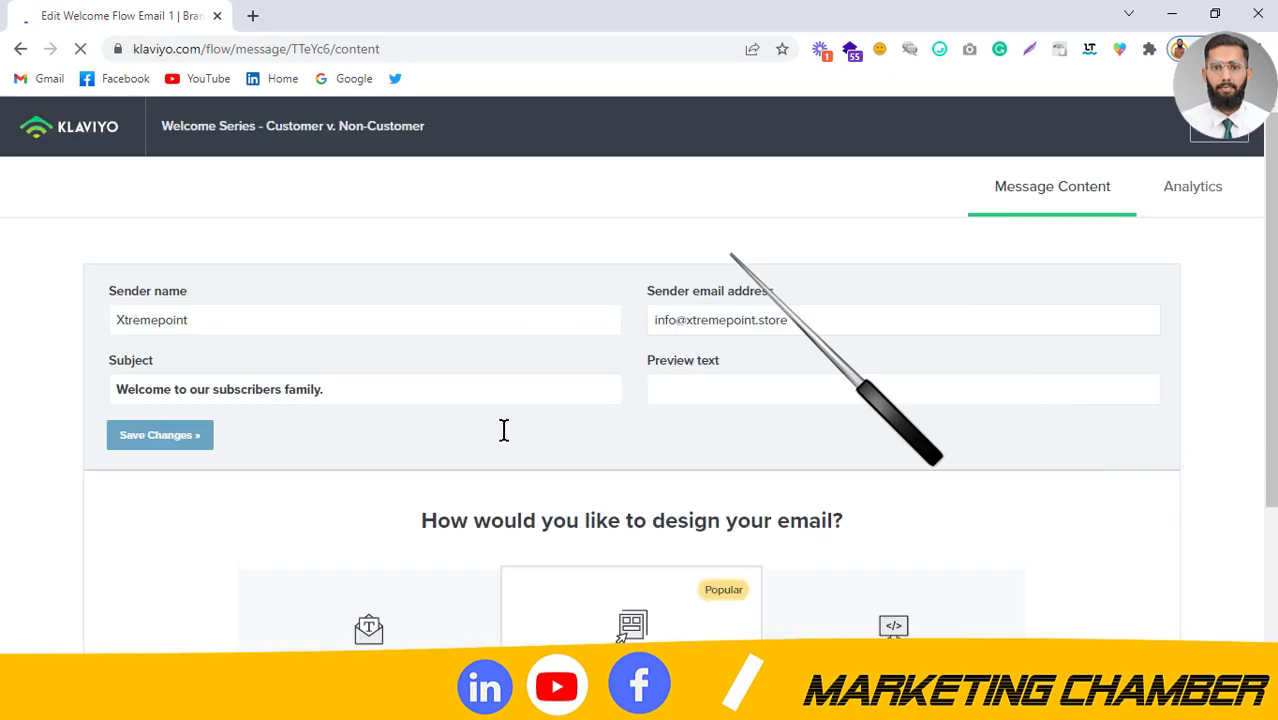
# Enter 'Get your discount on your first purchase.' as the email's preview text
pyautogui.scroll(-2, 815, 303)
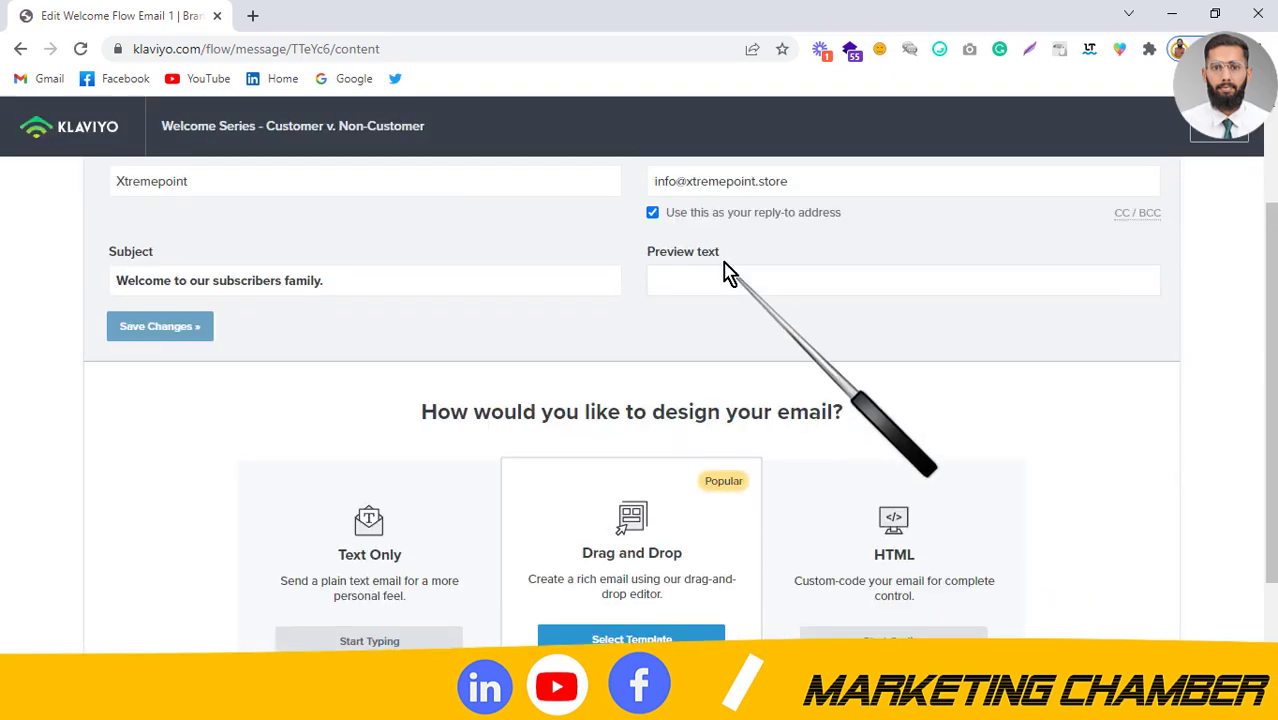
pyautogui.click(730, 278)
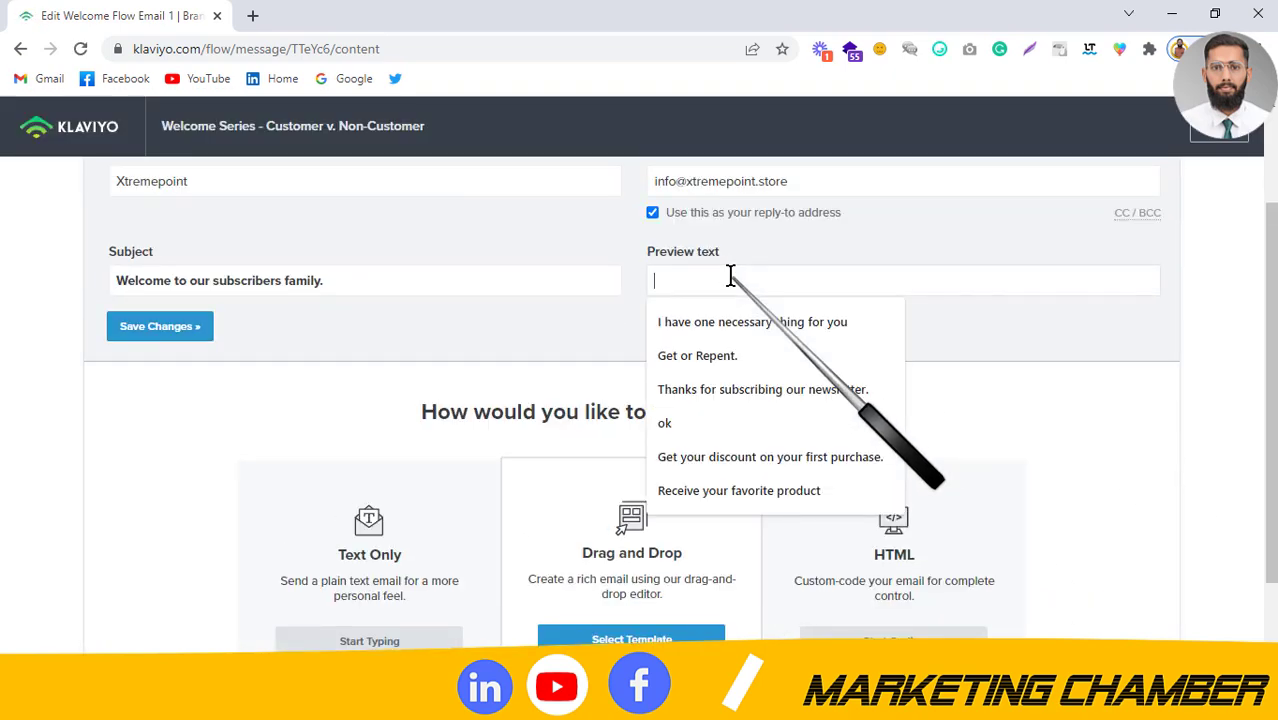
pyautogui.write('Getyou')
pyautogui.press('BackSpace')
pyautogui.write('g')
pyautogui.press('BackSpace')
pyautogui.press('BackSpace')
pyautogui.write('your discount on')
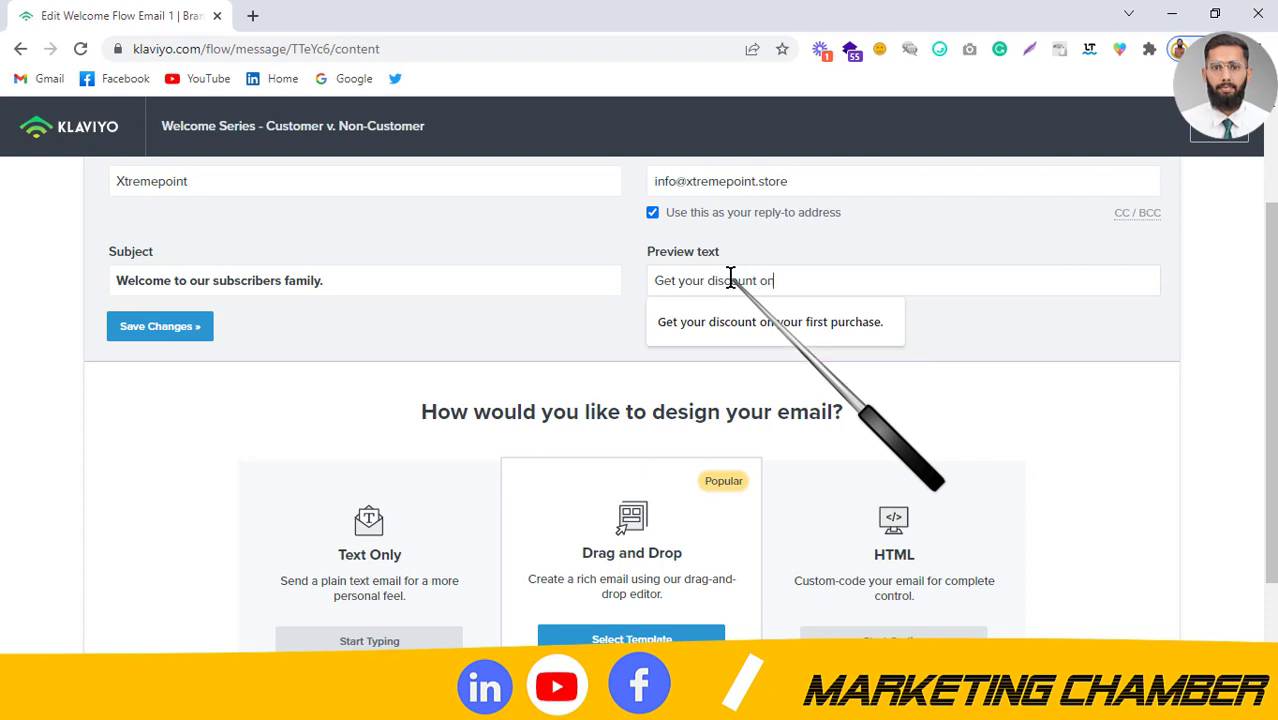
pyautogui.write(' your first purchase.')
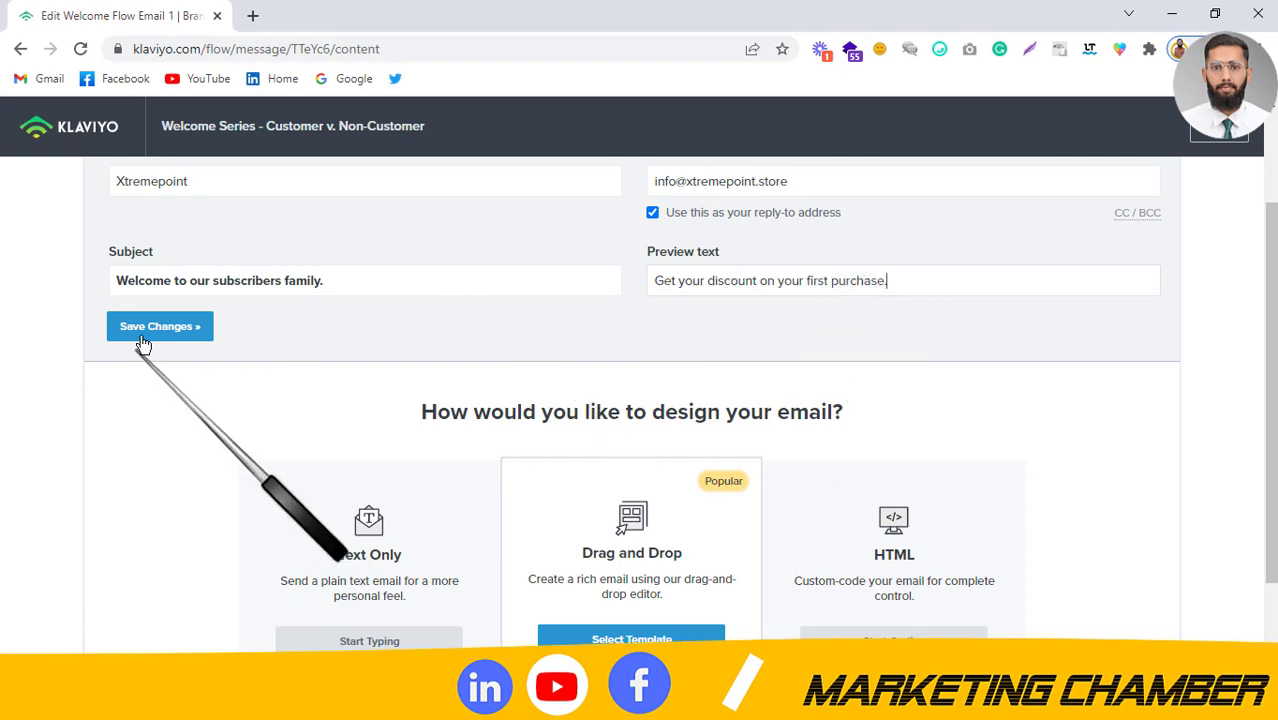
# Scroll past the email design options and bring up File Explorer with Win+E
pyautogui.scroll(-1, 480, 400)
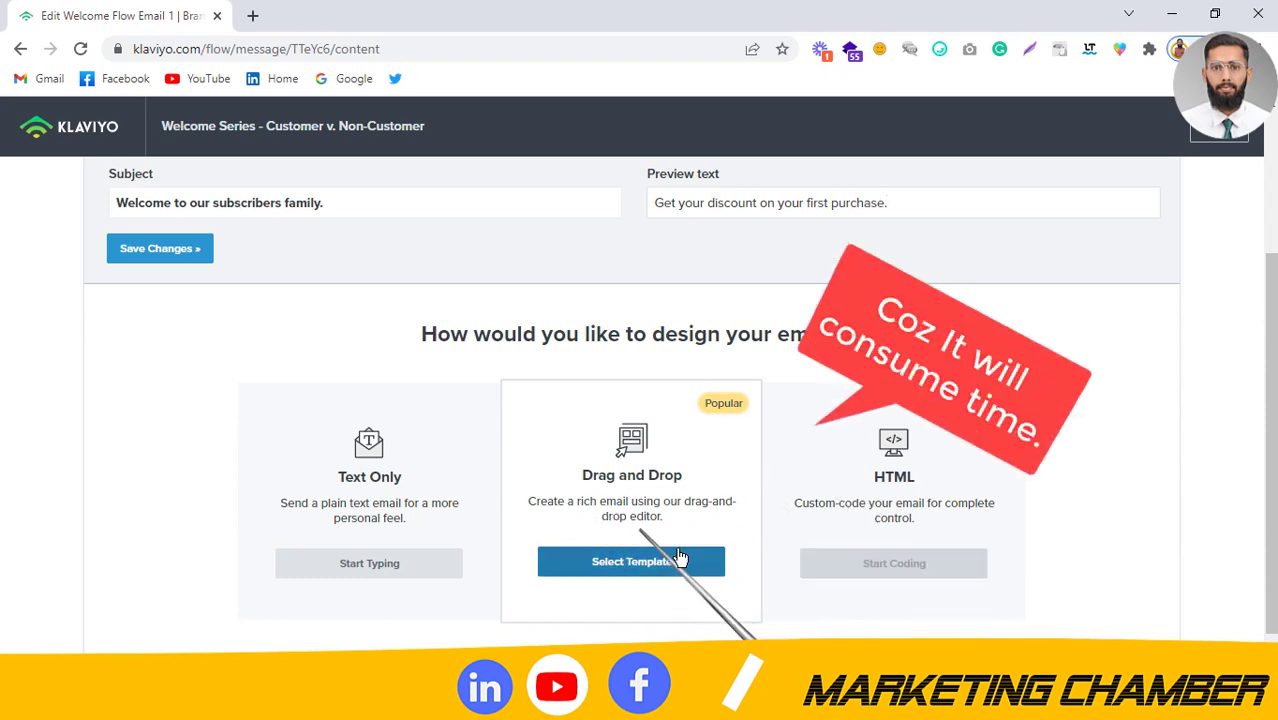
pyautogui.scroll(-1, 963, 537)
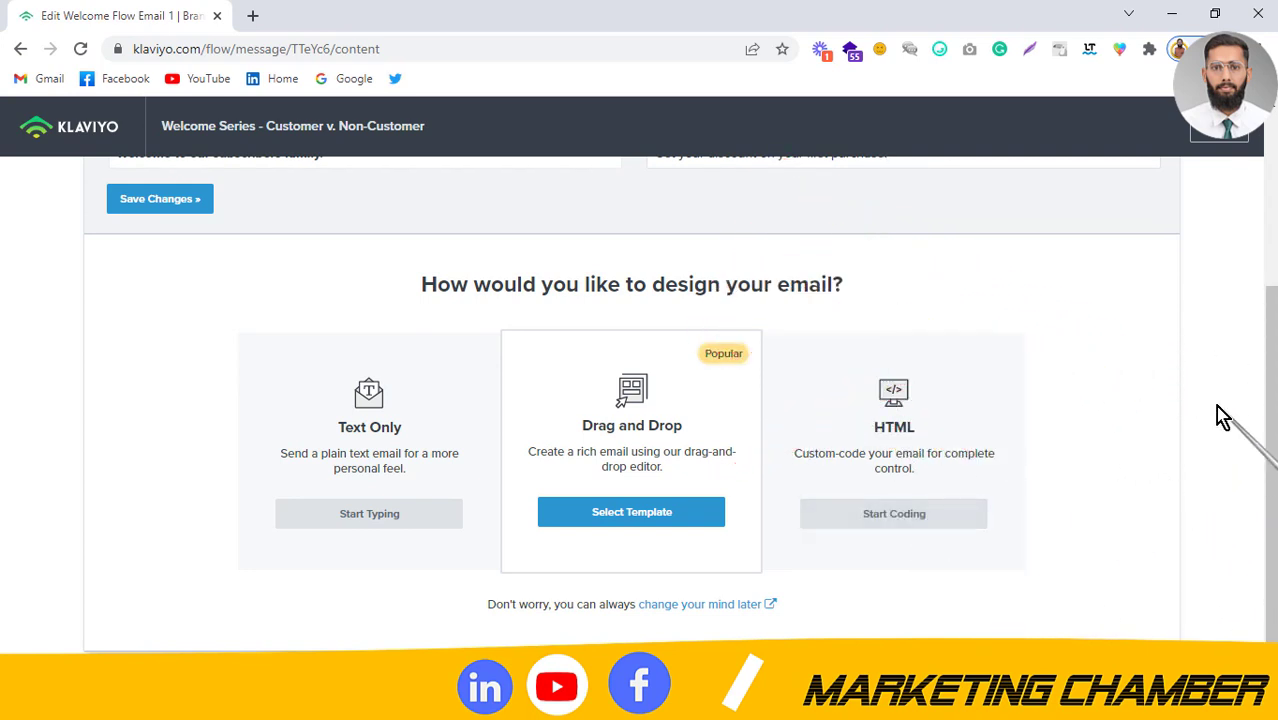
pyautogui.press('super+e')
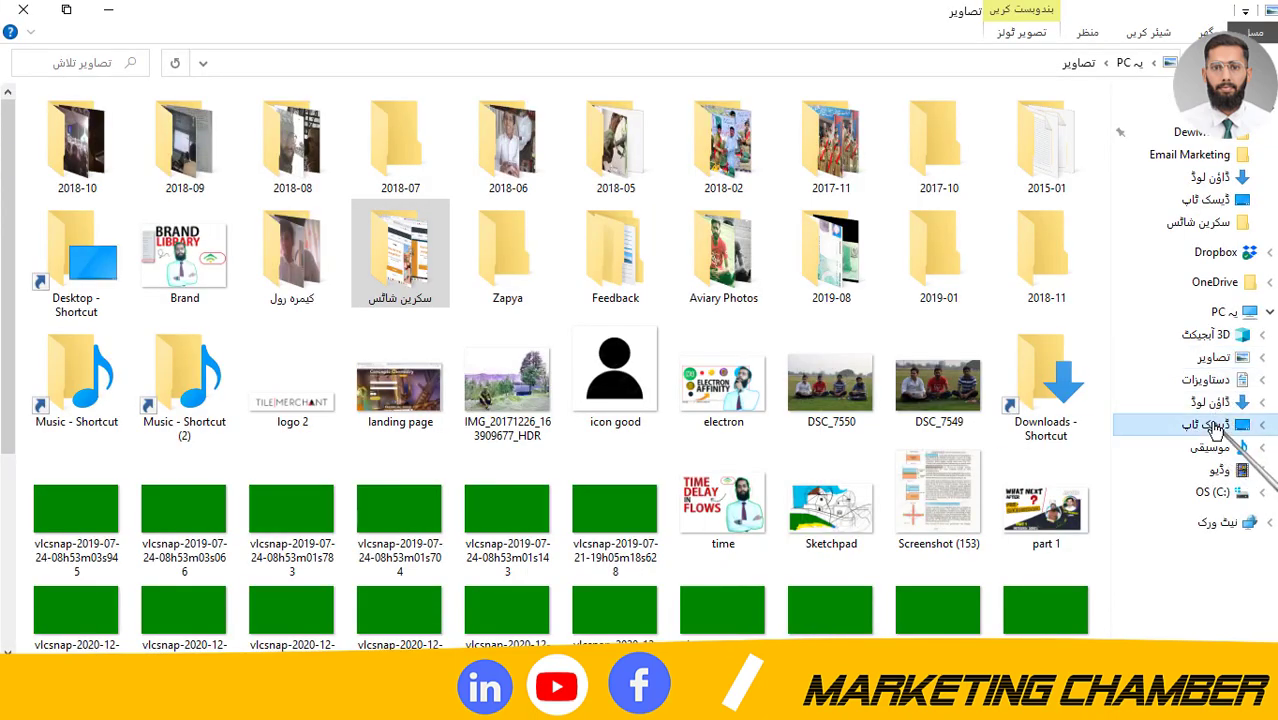
# Open the Brand Story WC Flow image from the Desktop folder
pyautogui.click(1215, 426)
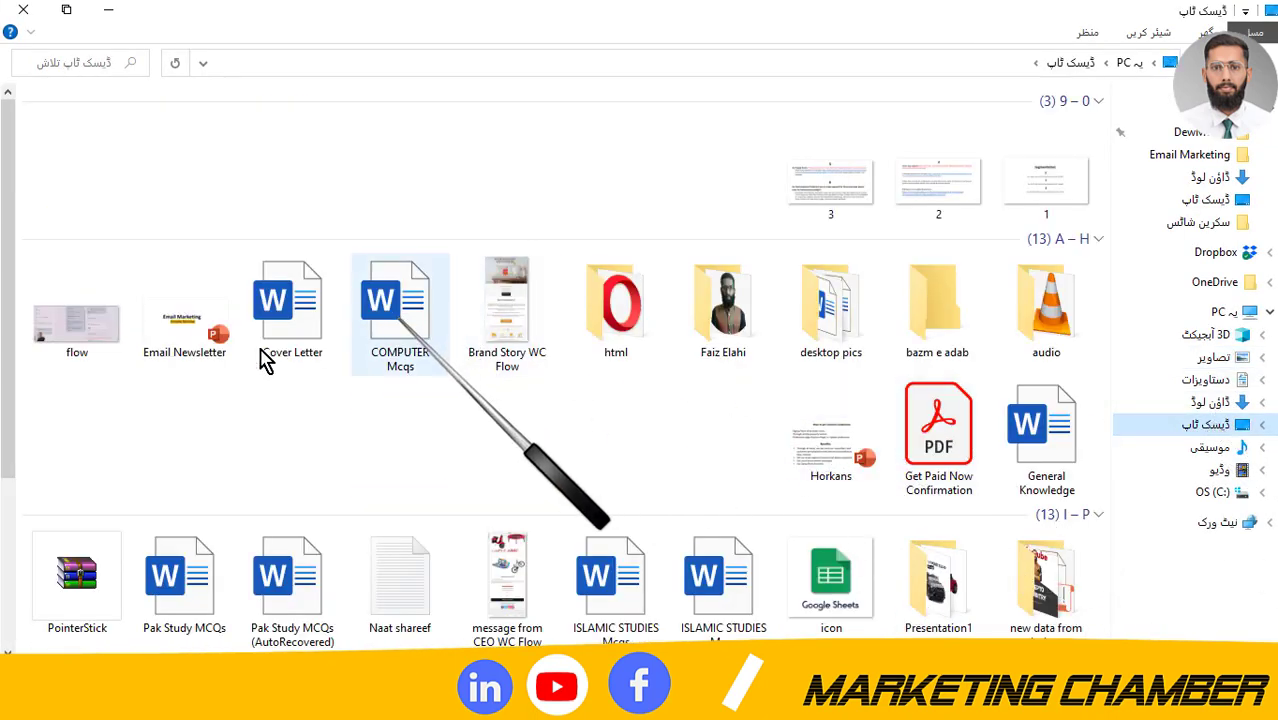
pyautogui.press('End')
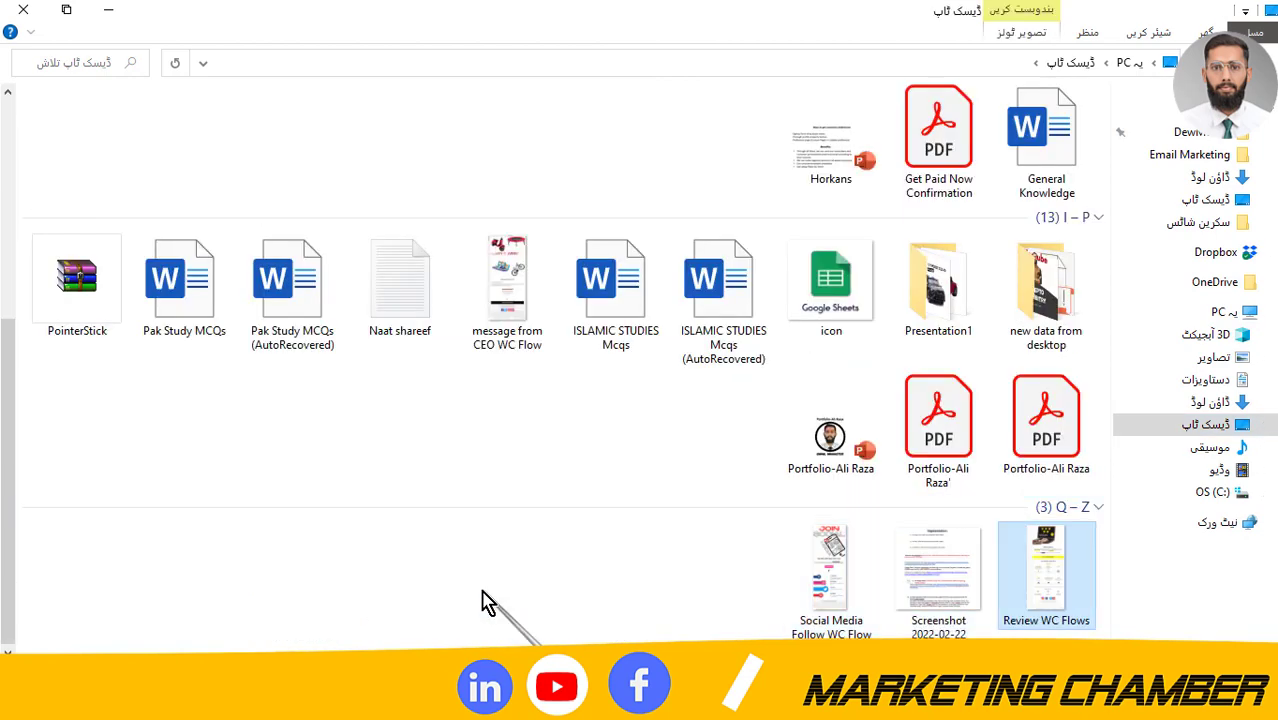
pyautogui.press('Left')
pyautogui.press('Left')
pyautogui.press('Right')
pyautogui.press('Right')
pyautogui.press('b')
pyautogui.press('r')
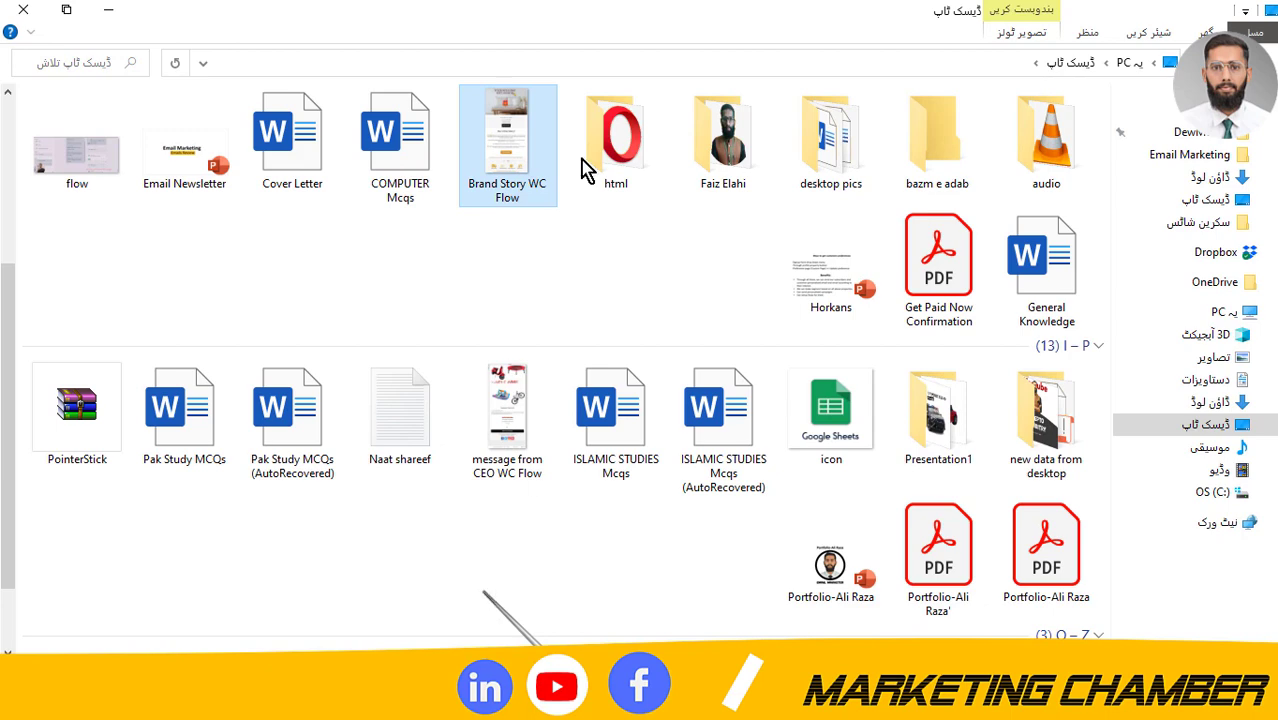
pyautogui.doubleClick(476, 160)
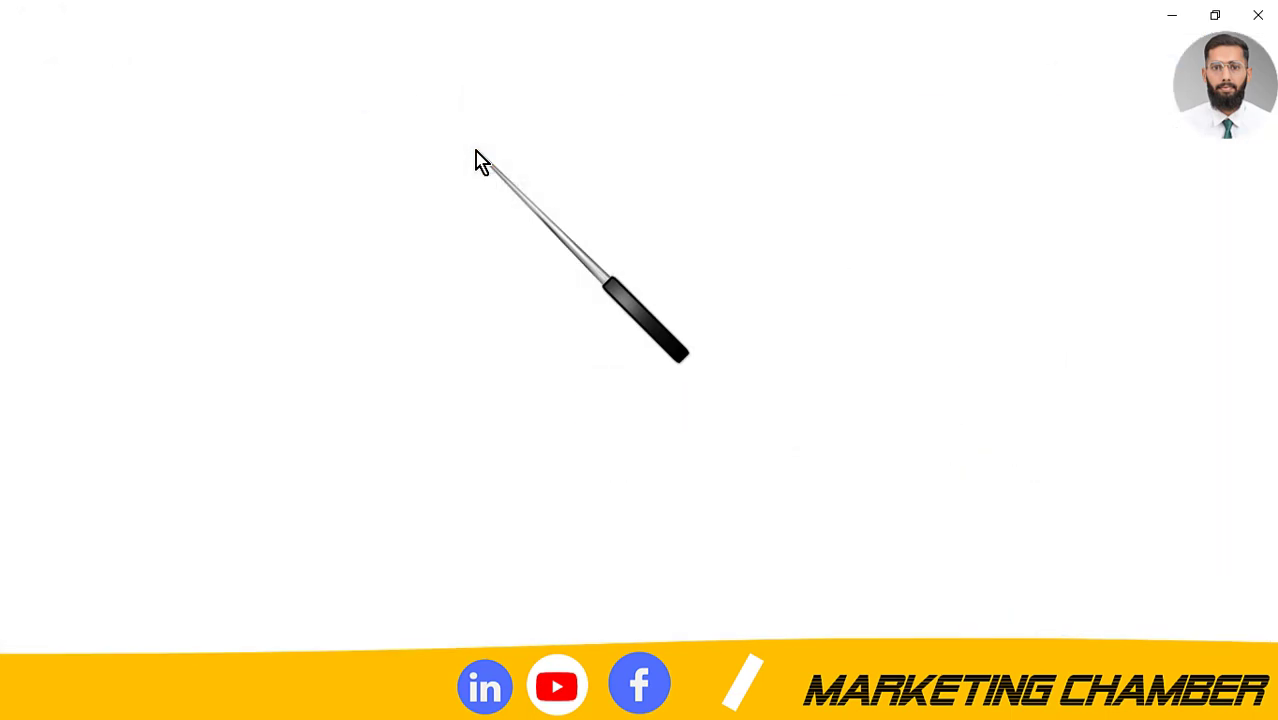
# Zoom into the Brand Story WC Flow image to review its 'Our Little Story!' text and SHOP NOW button
pyautogui.scroll(3, 772, 325)
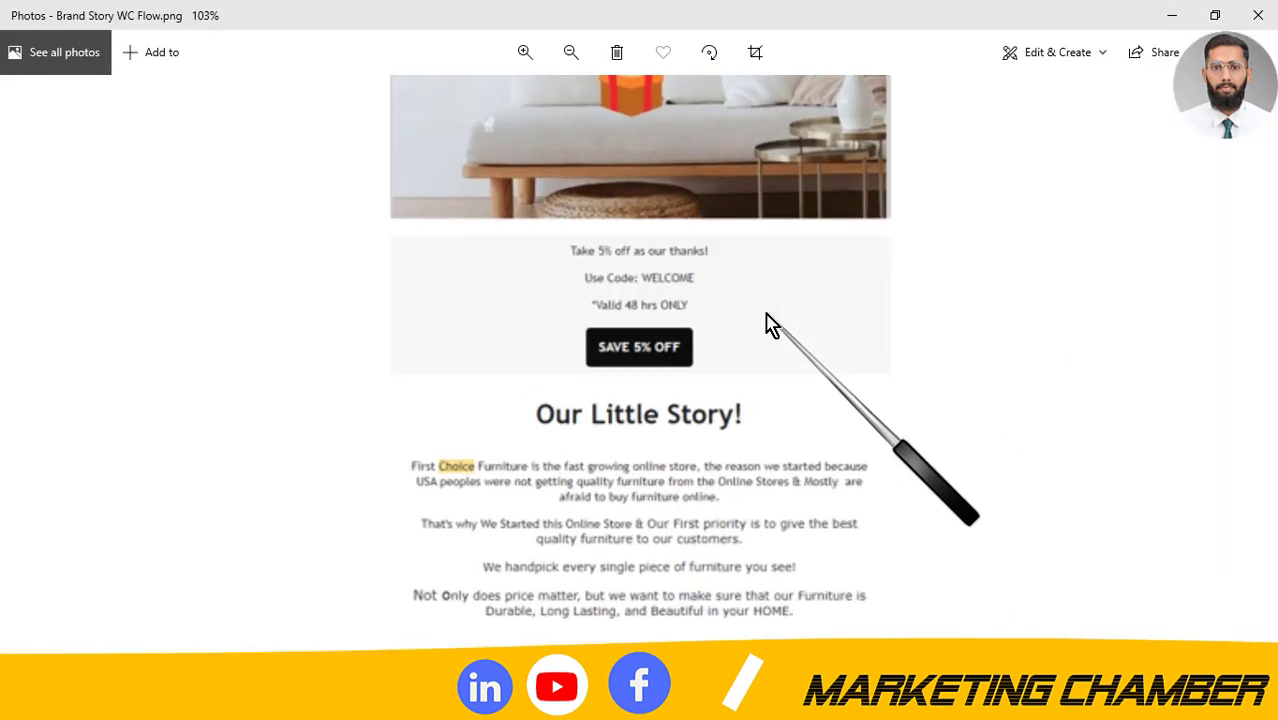
pyautogui.moveTo(613, 400); pyautogui.dragTo(613, 128)
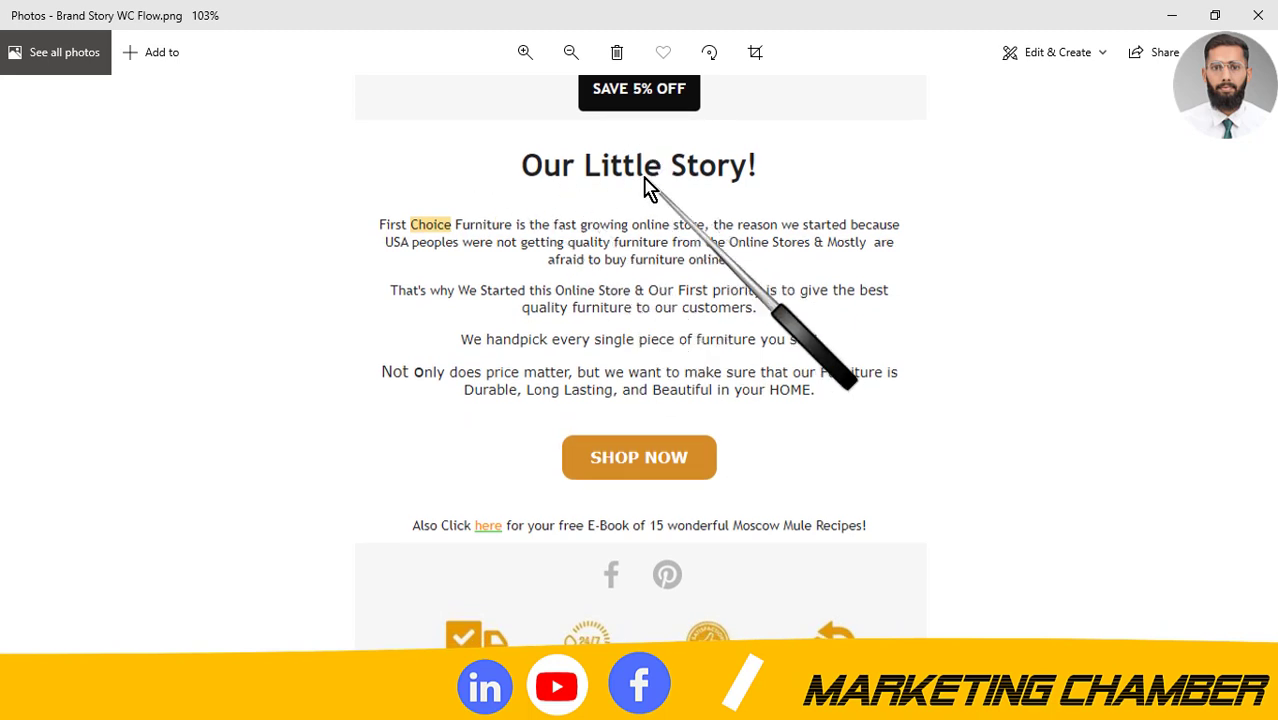
pyautogui.scroll(2, 690, 285)
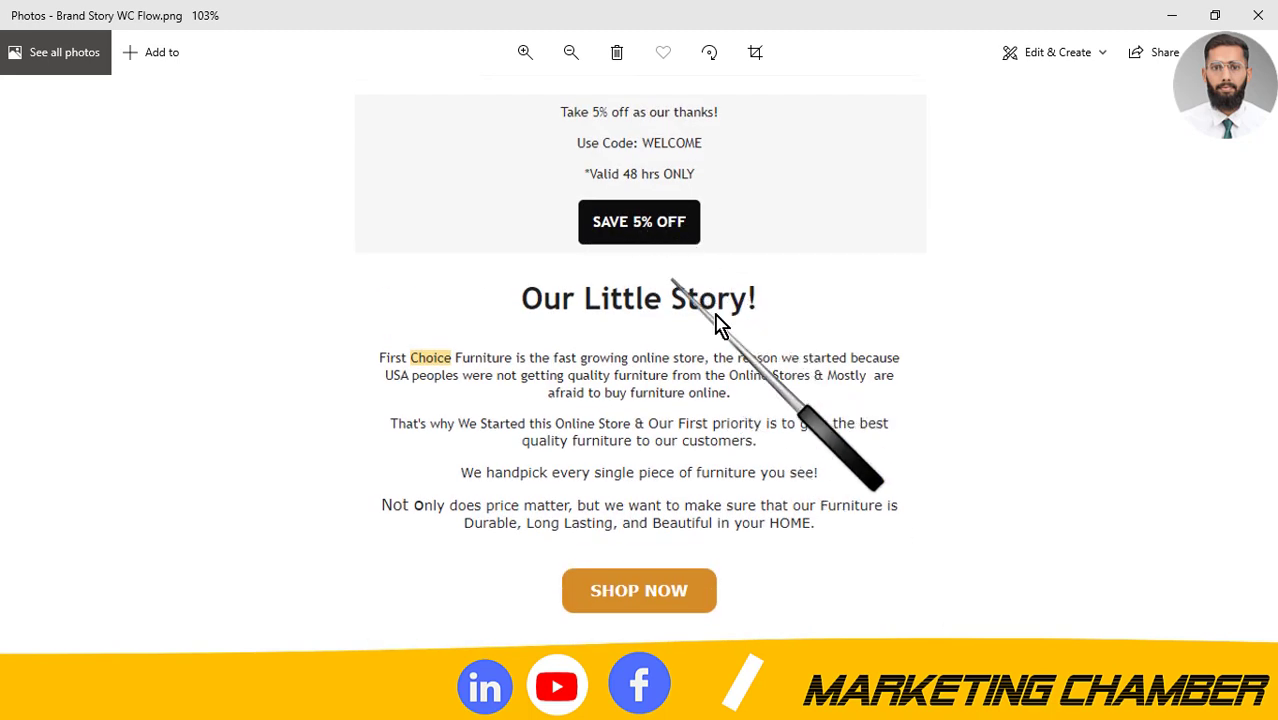
pyautogui.scroll(-1, 750, 340)
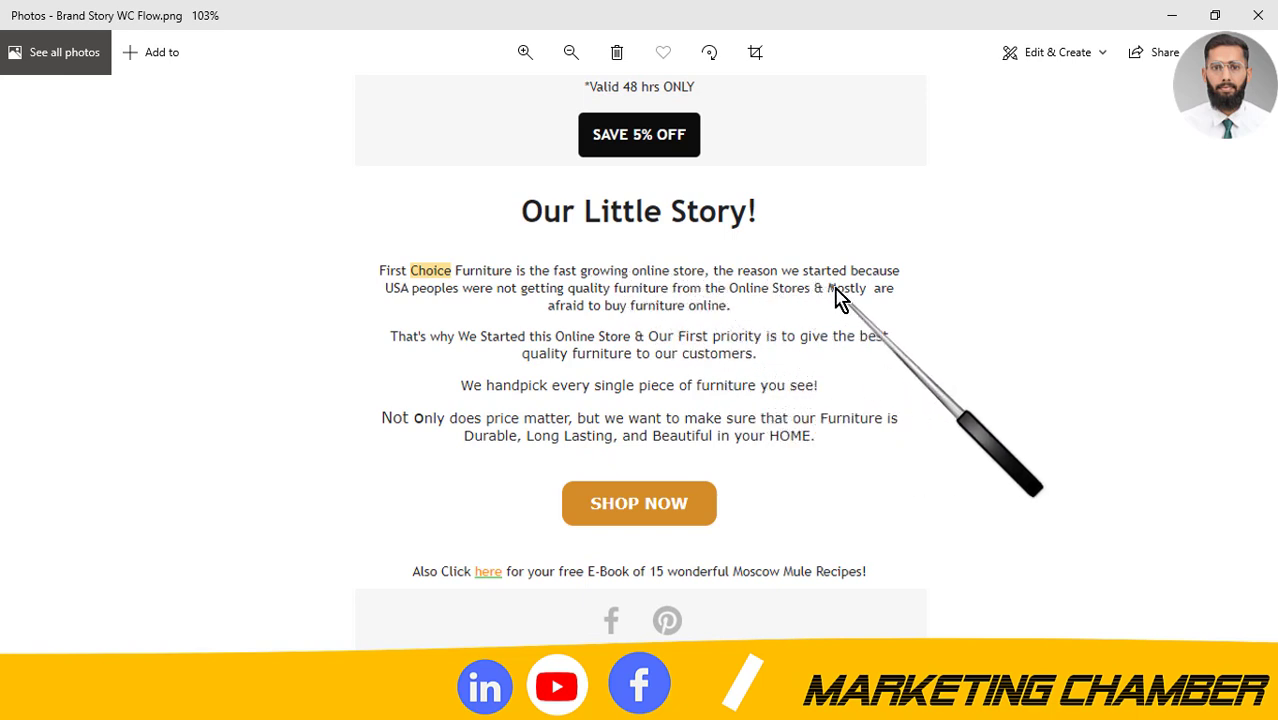
pyautogui.scroll(-1, 842, 260)
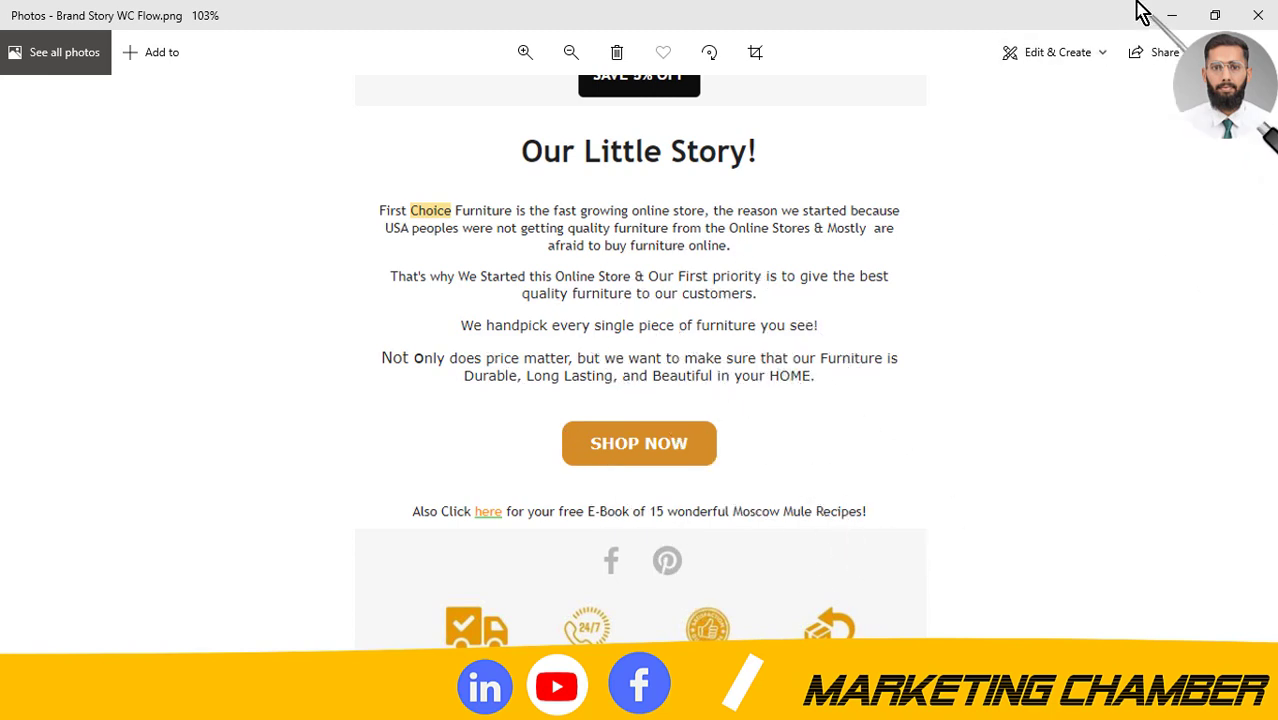
# Save Email 1's subject and preview changes and return to the flow editor
pyautogui.moveTo(578, 700)
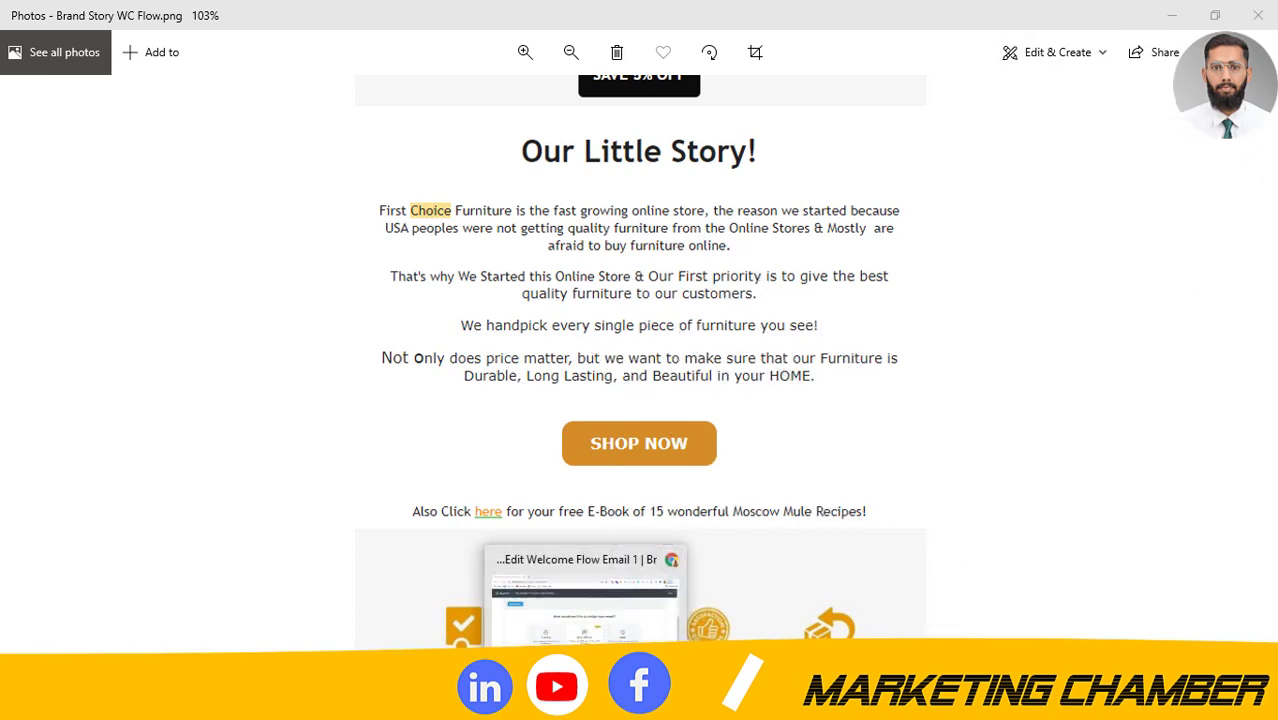
pyautogui.click(565, 575)
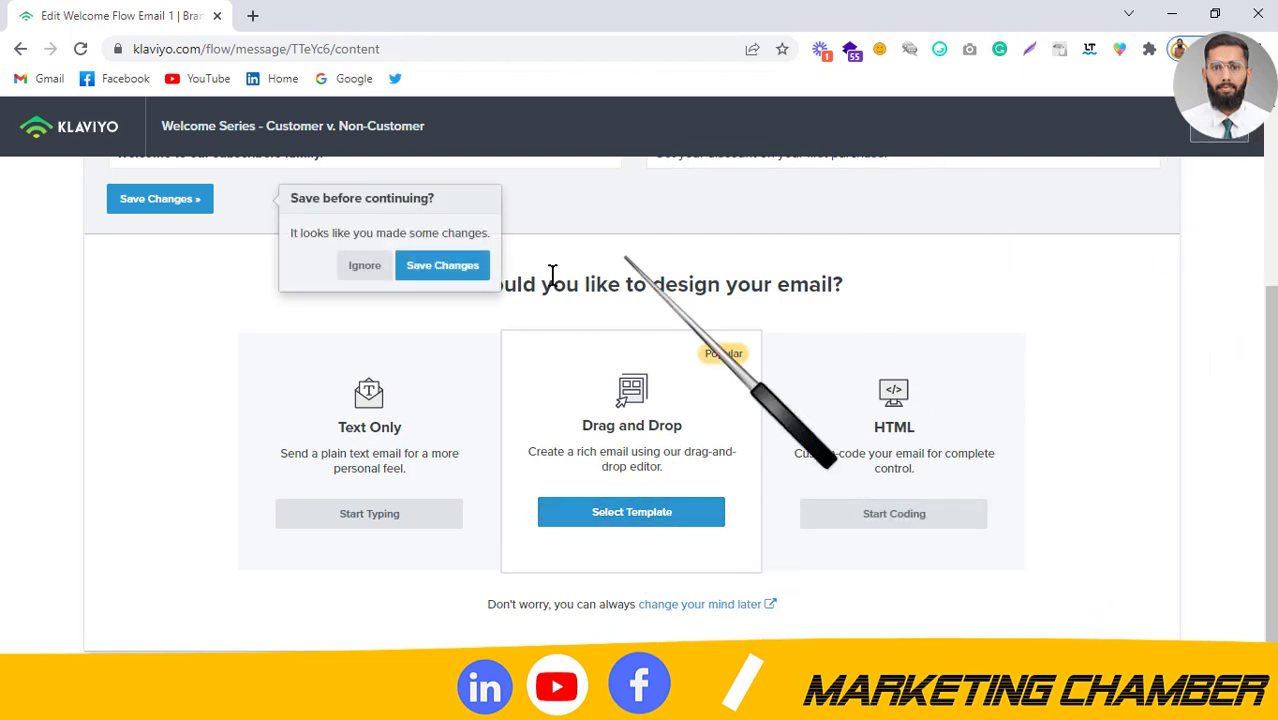
pyautogui.click(441, 266)
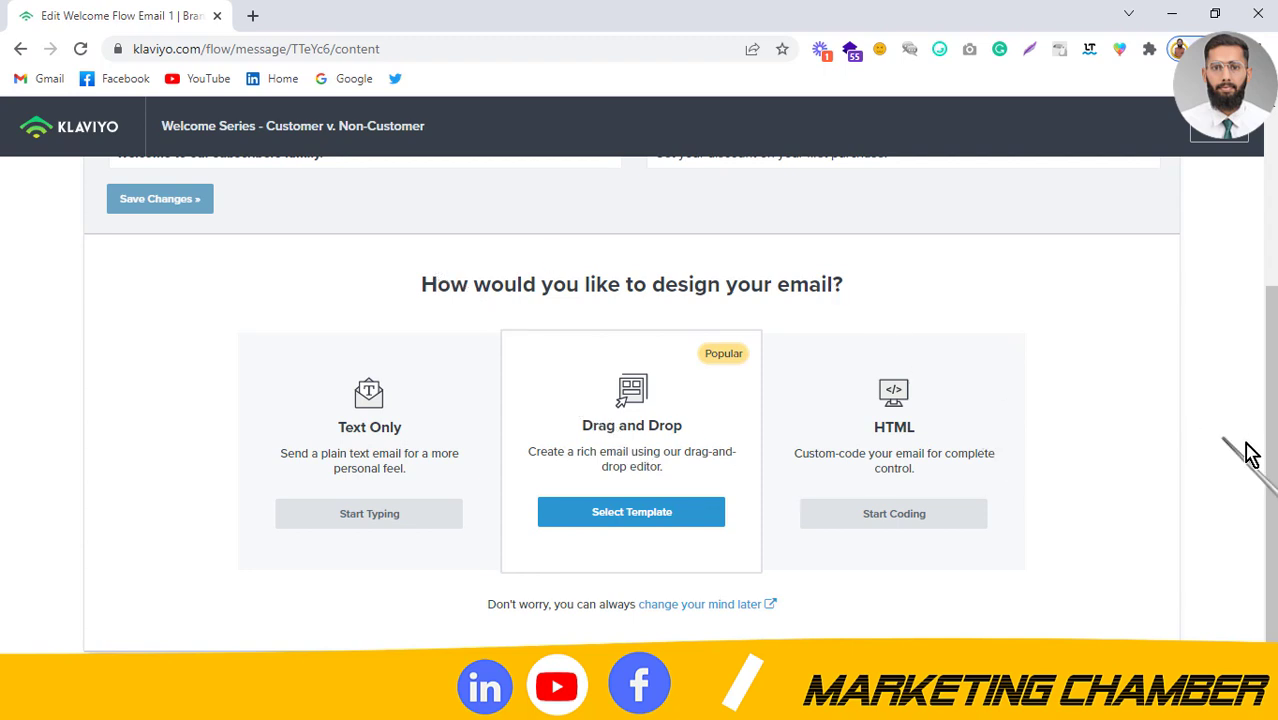
pyautogui.moveTo(1268, 448); pyautogui.dragTo(1266, 177)
pyautogui.click(1232, 140)
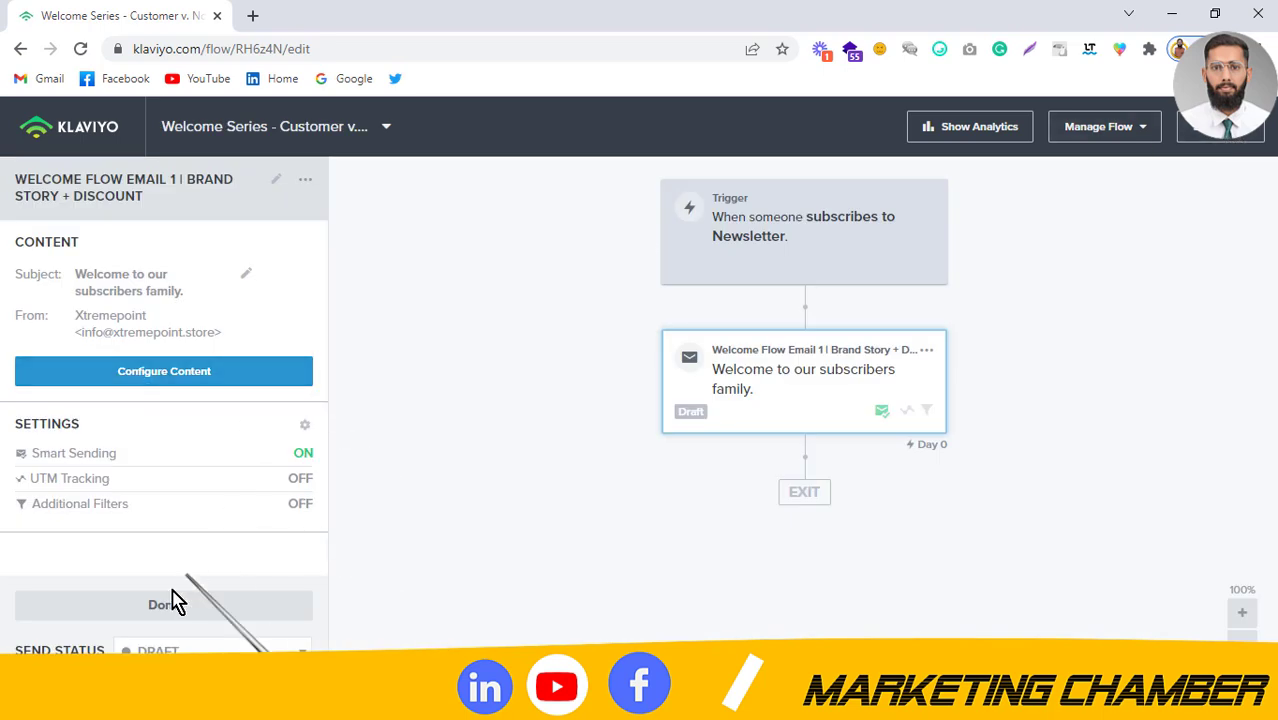
# Add a 'Wait 1 day' time delay after Email 1, followed by a second email step
pyautogui.click(143, 605)
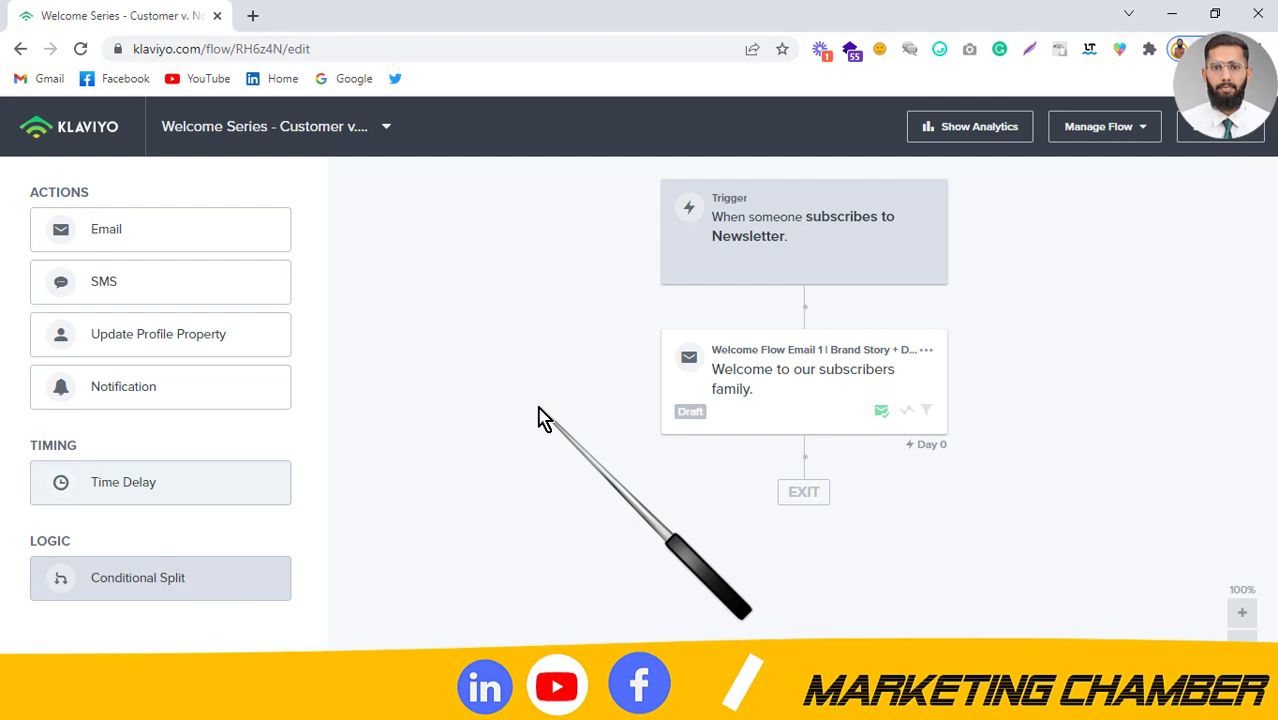
pyautogui.moveTo(114, 477); pyautogui.dragTo(790, 455)
pyautogui.click(58, 262)
pyautogui.press('BackSpace')
pyautogui.write('1')
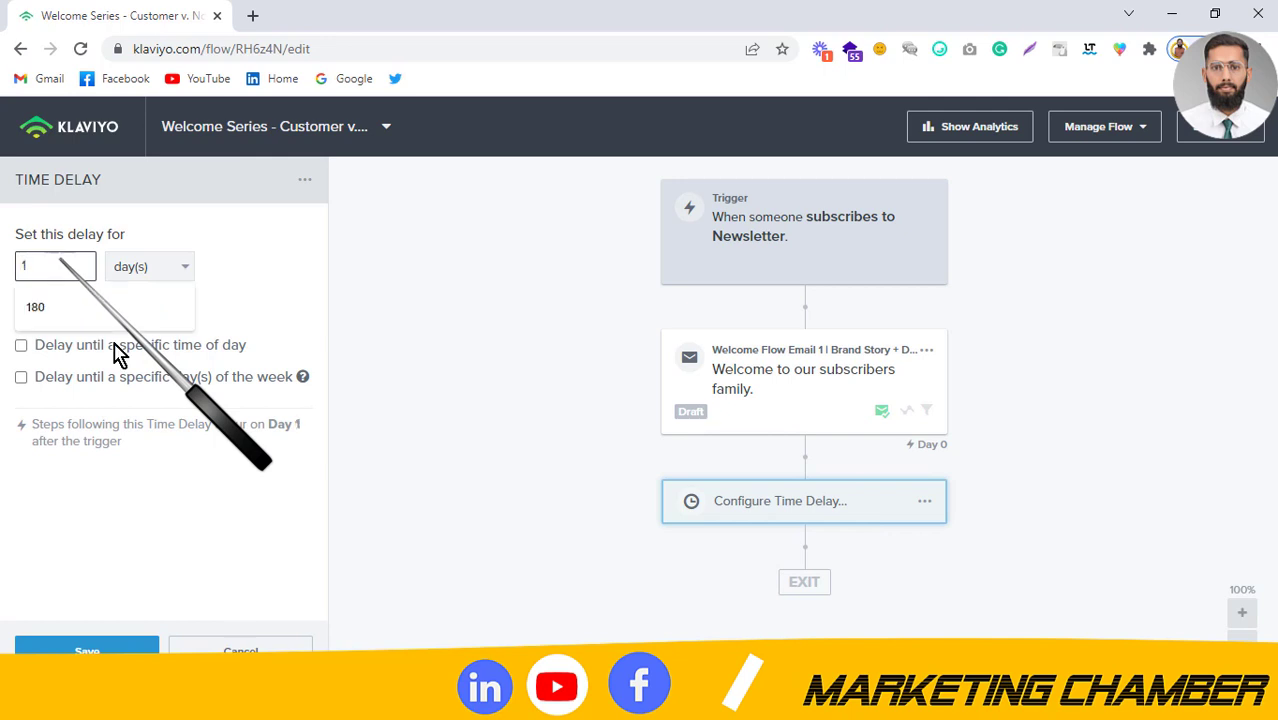
pyautogui.click(80, 642)
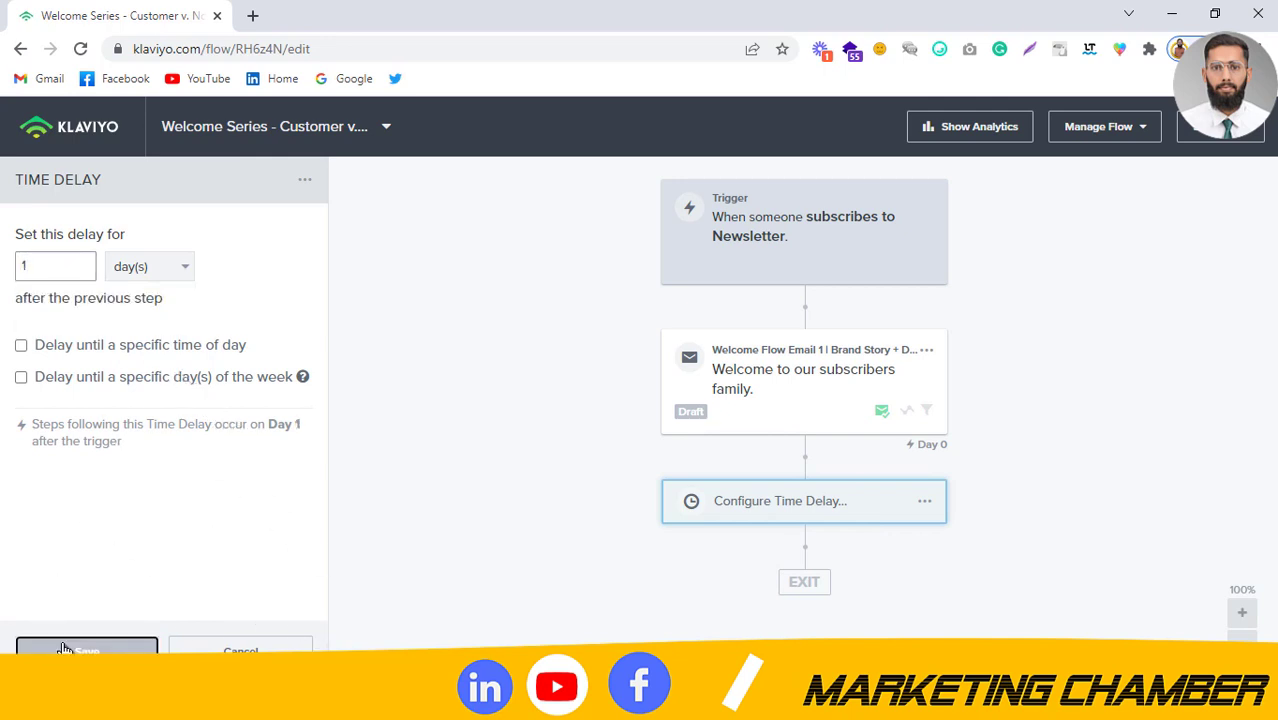
pyautogui.moveTo(103, 229); pyautogui.dragTo(755, 505)
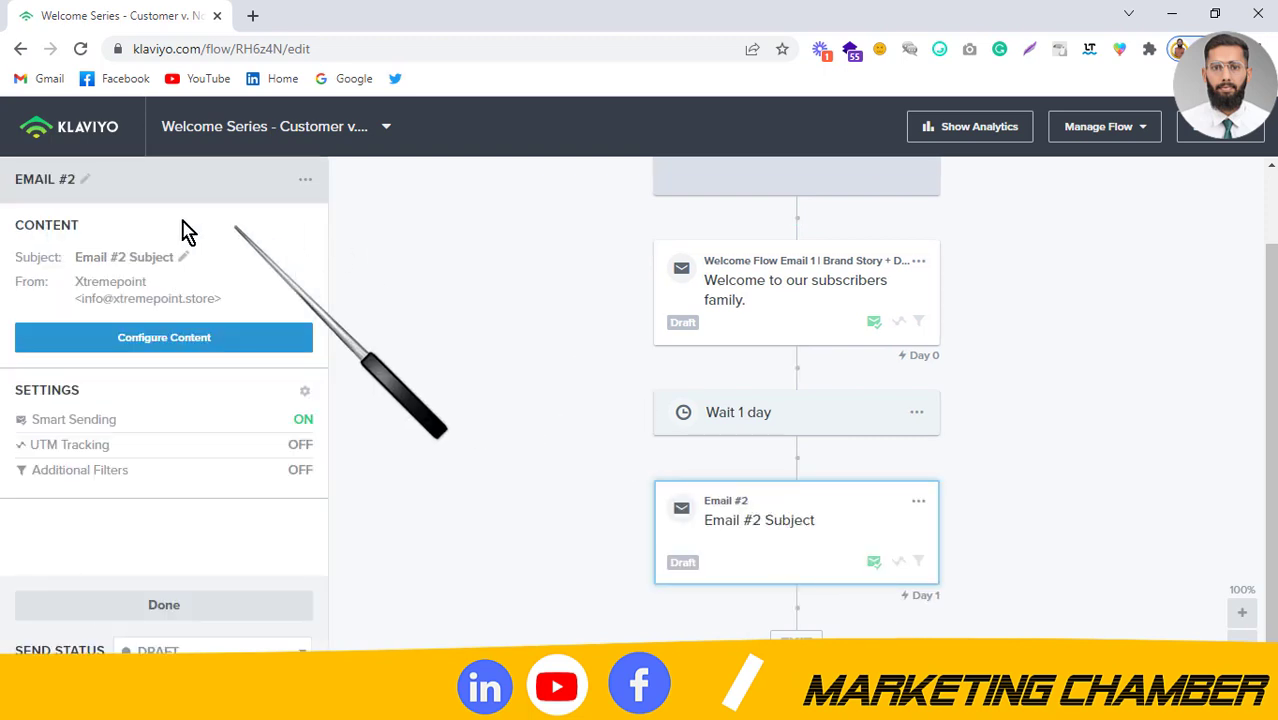
# Rename Email #2 to 'Welcome Flow Email 2 | Message from CEO + Reminder'
pyautogui.click(80, 185)
pyautogui.hotkey('ctrl', 'a')
pyautogui.press('BackSpace')
pyautogui.write('Weoc')
pyautogui.press('BackSpace')
pyautogui.press('BackSpace')
pyautogui.write('lecome Flow')
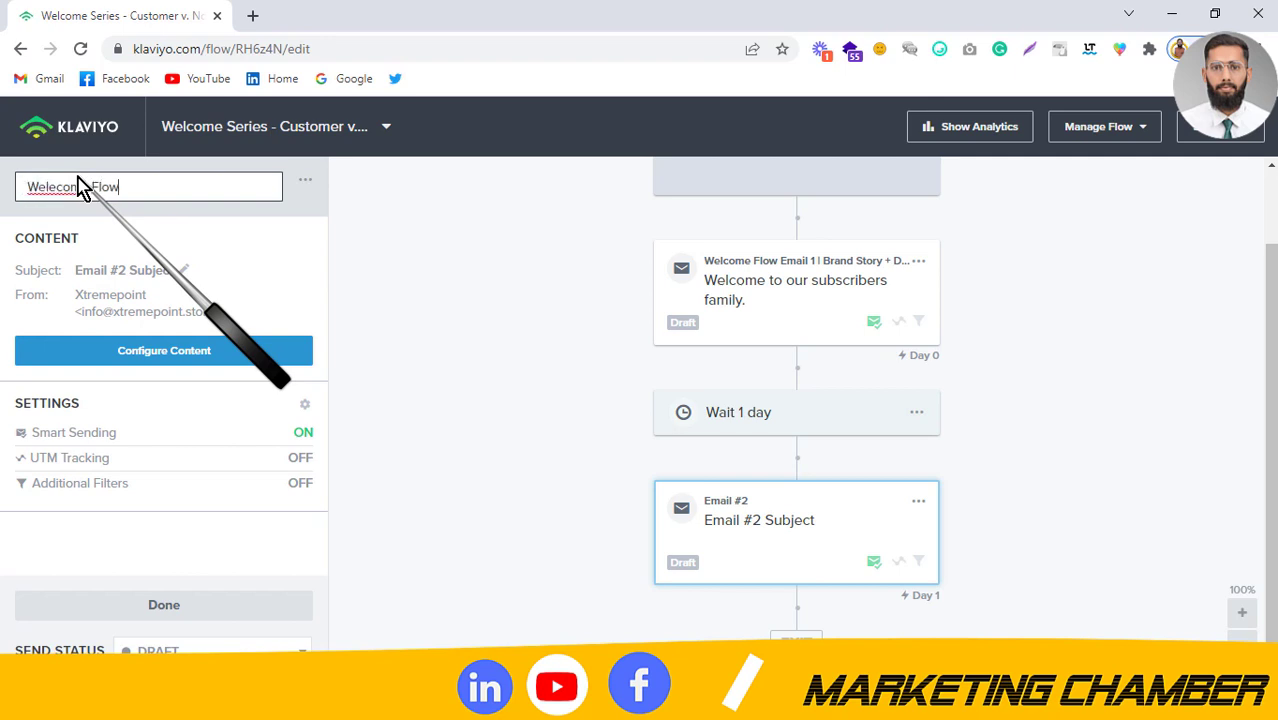
pyautogui.press('BackSpace')
pyautogui.press('BackSpace')
pyautogui.press('BackSpace')
pyautogui.press('BackSpace')
pyautogui.press('BackSpace')
pyautogui.press('BackSpace')
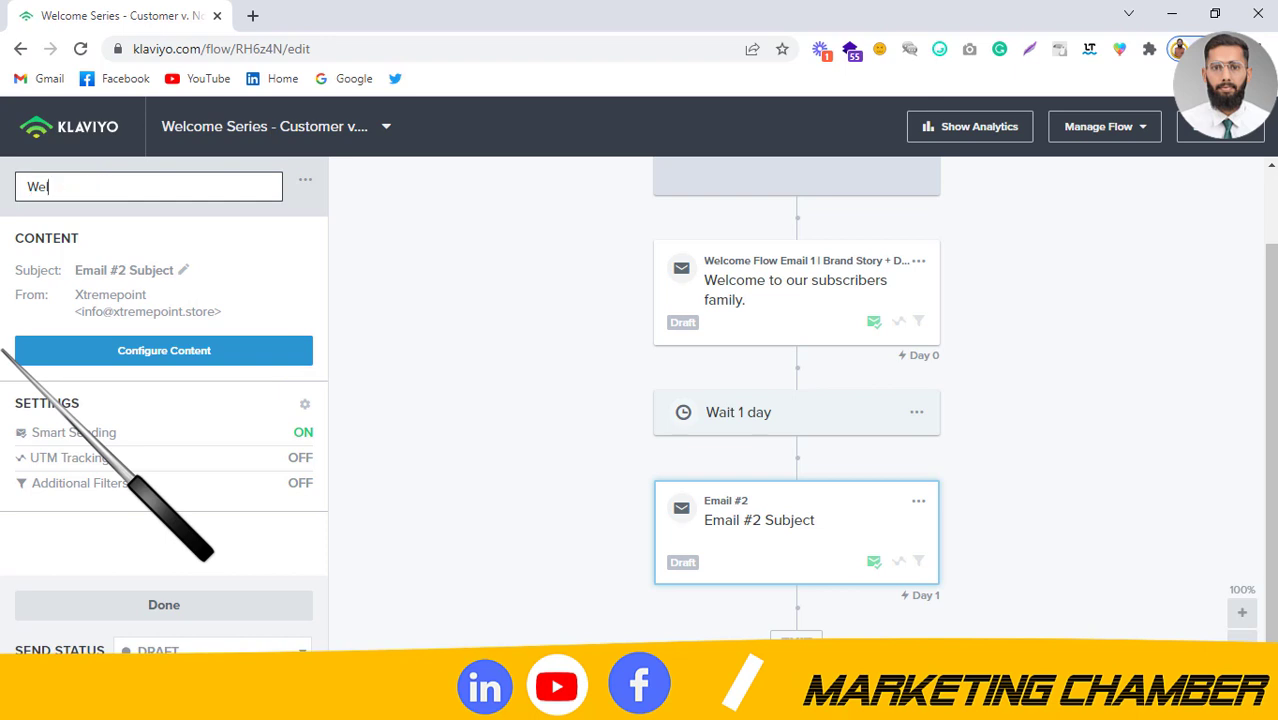
pyautogui.write('ome Flow Email 2')
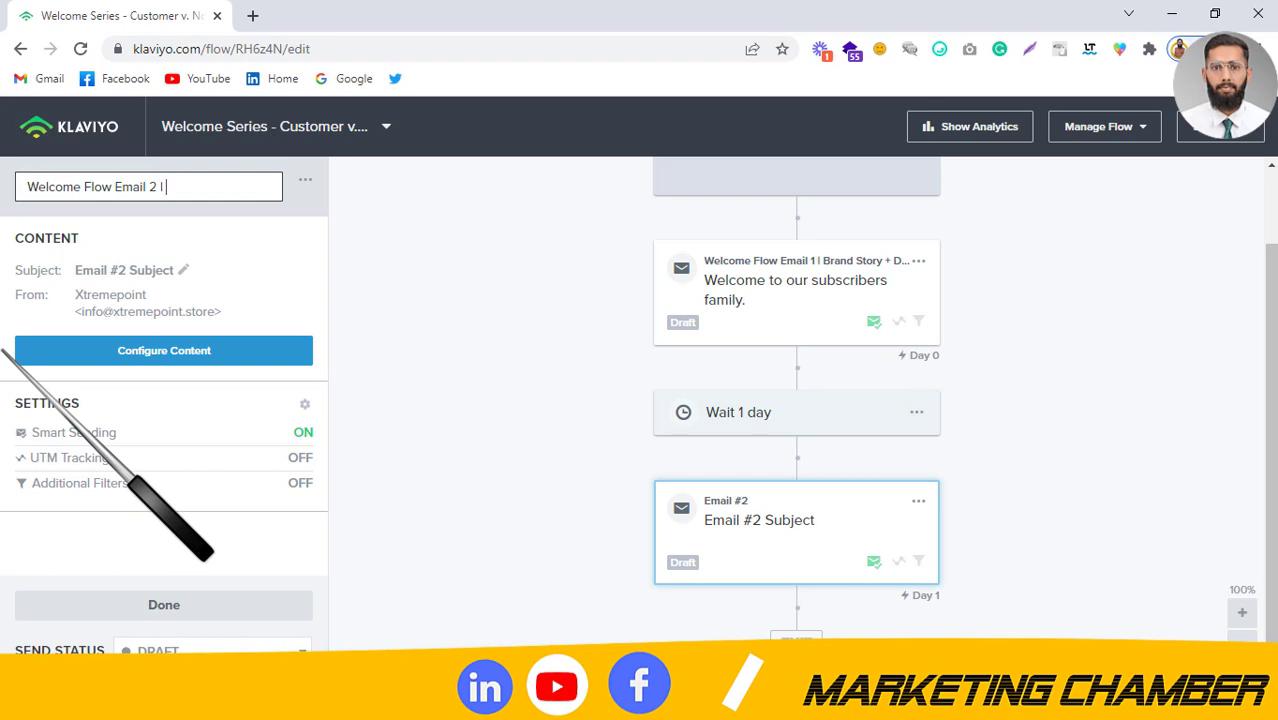
pyautogui.write(' | Message from CEO |')
pyautogui.press('BackSpace')
pyautogui.press('BackSpace')
pyautogui.write('+ Redminder')
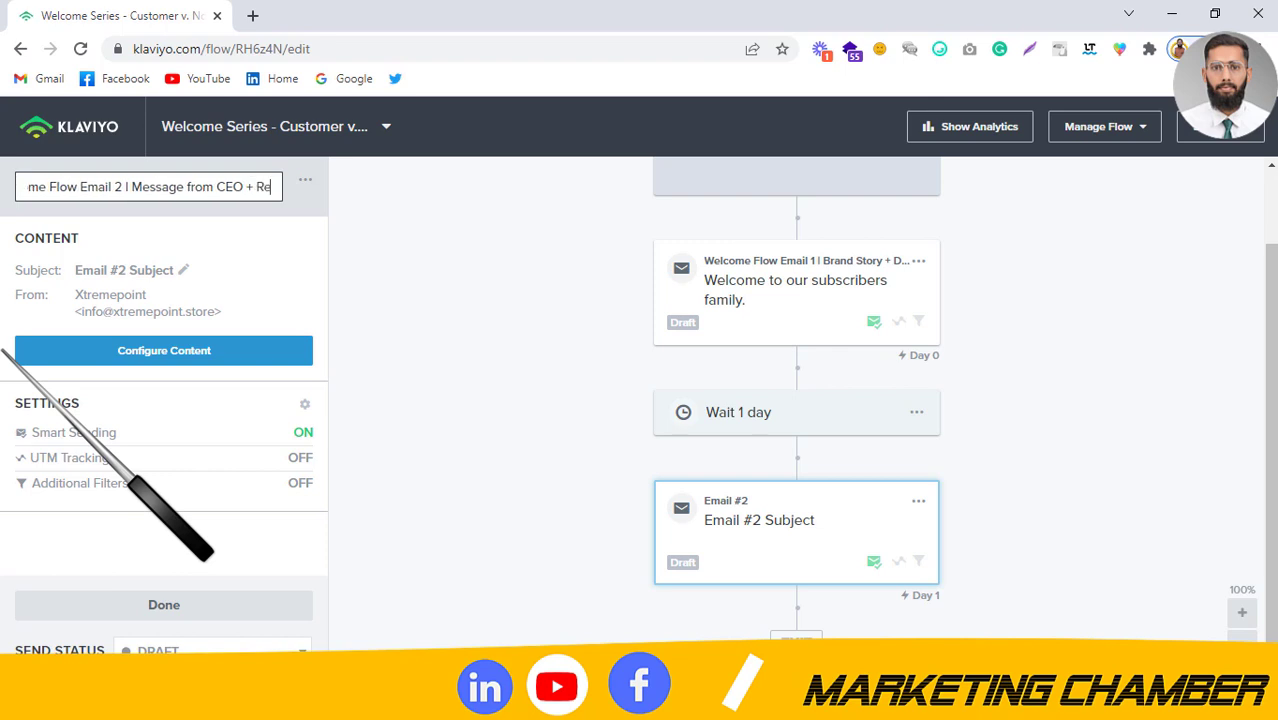
pyautogui.press('BackSpace')
pyautogui.press('BackSpace')
pyautogui.press('BackSpace')
pyautogui.press('BackSpace')
pyautogui.press('BackSpace')
pyautogui.press('BackSpace')
pyautogui.press('BackSpace')
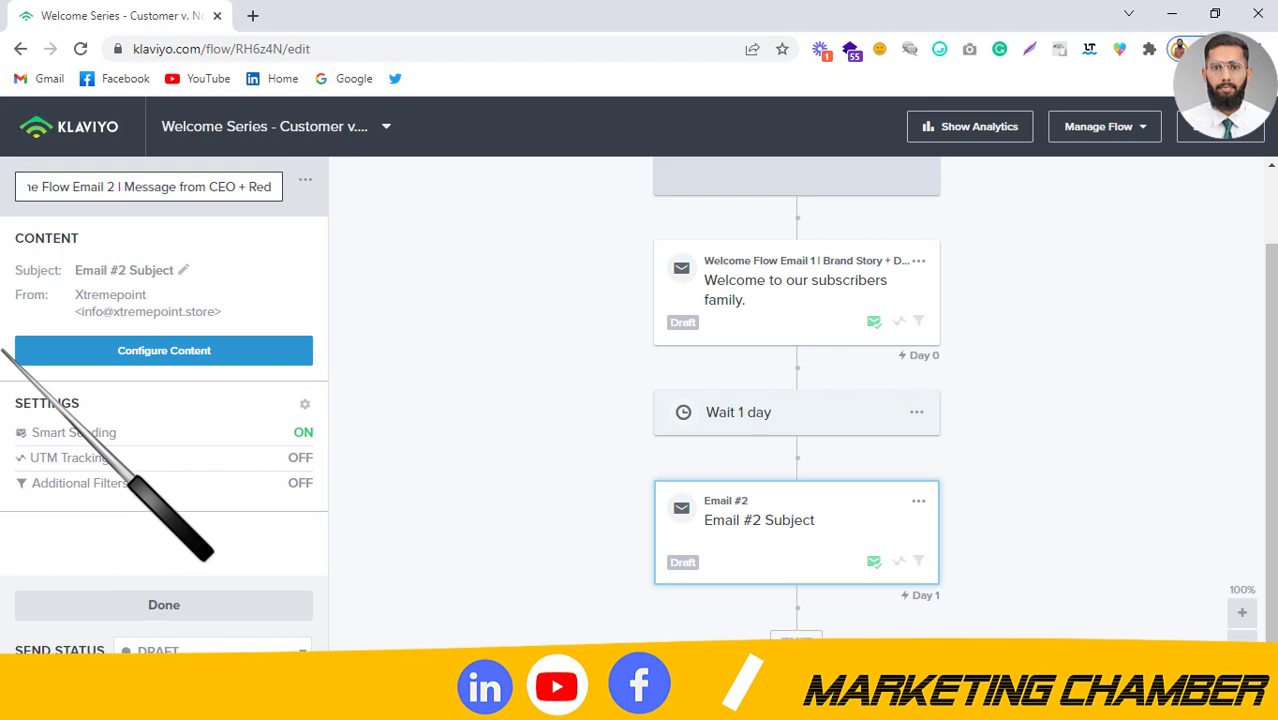
pyautogui.write('minder')
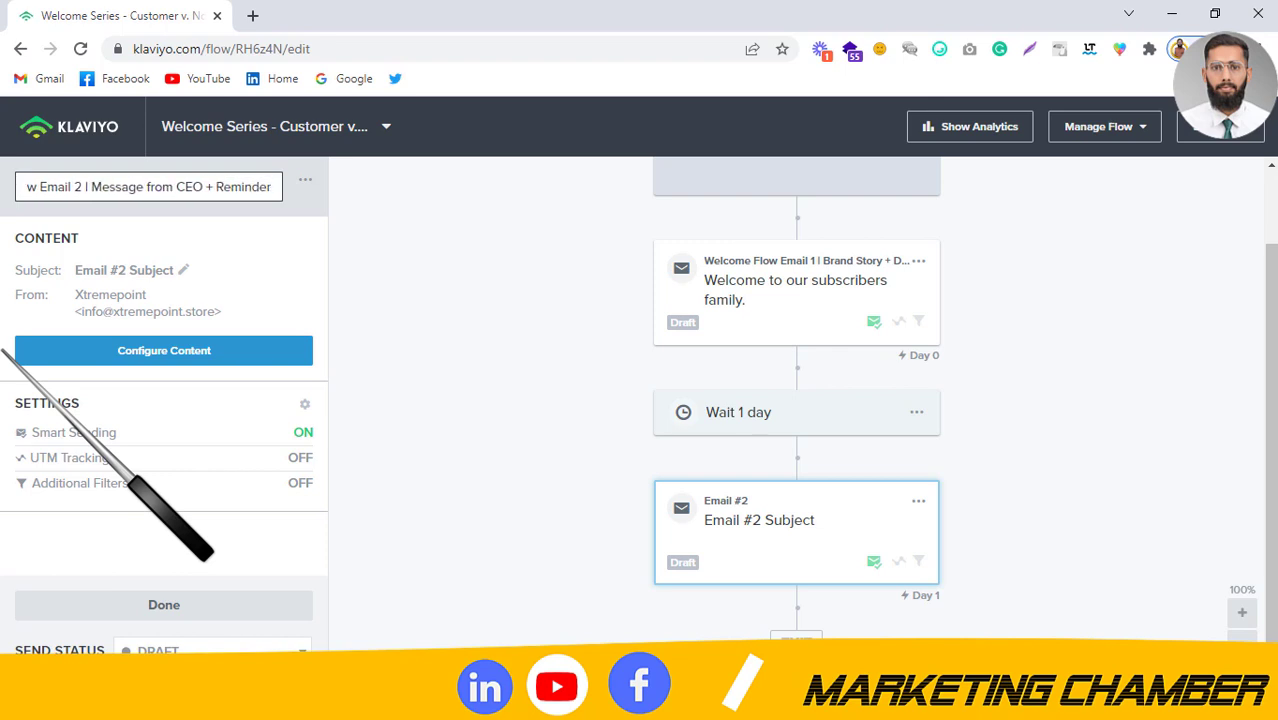
pyautogui.click(165, 354)
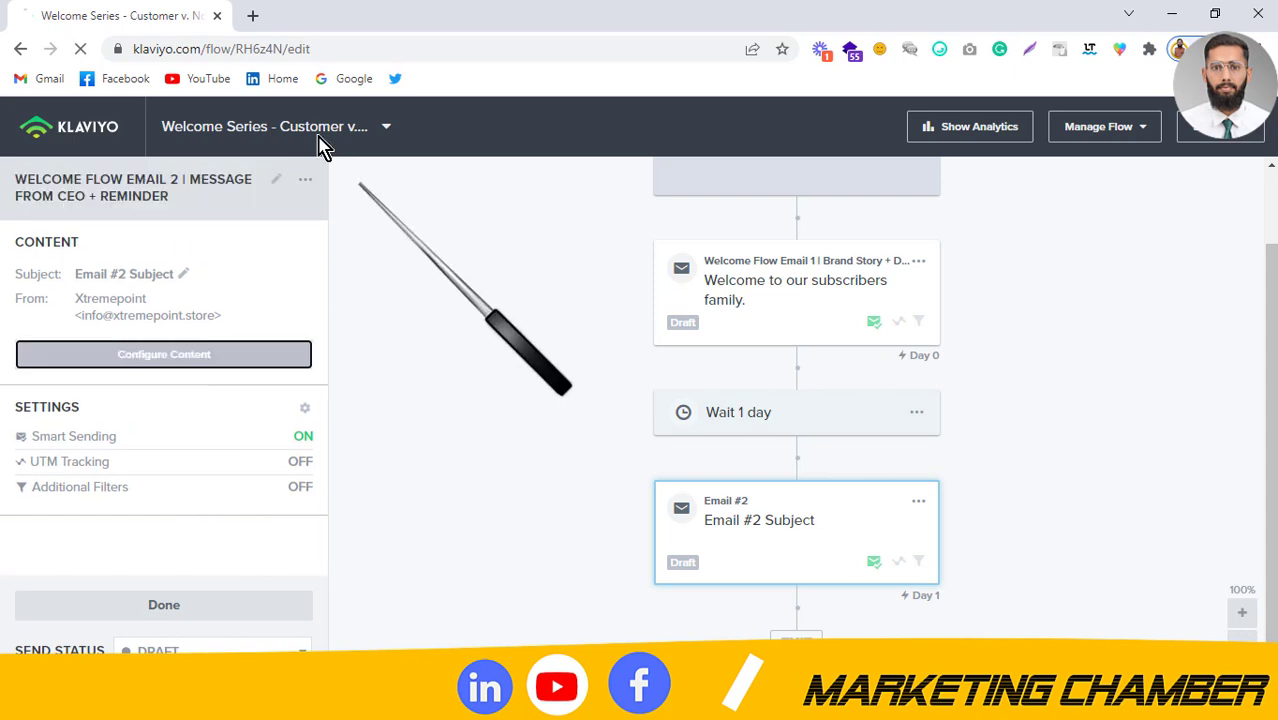